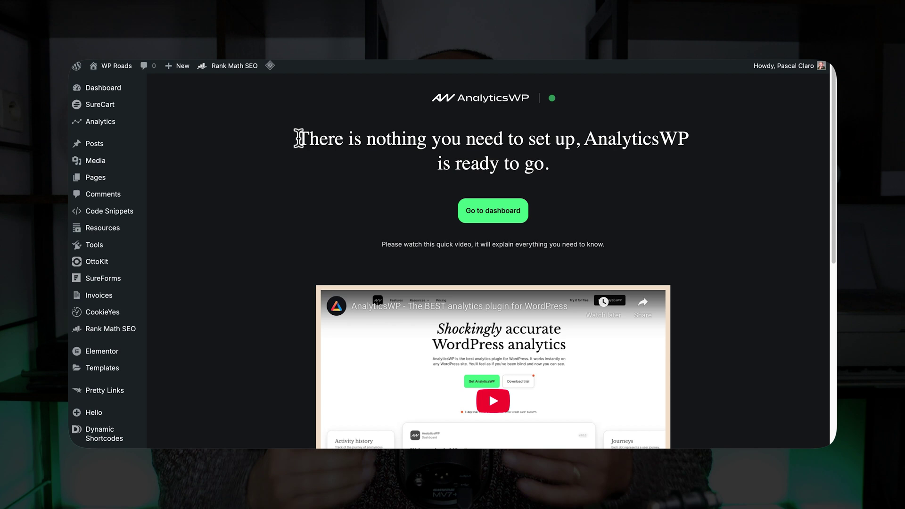
Step: Leave the AnalyticsWP setup screen for the analytics dashboard
drag(299, 138, 554, 169)
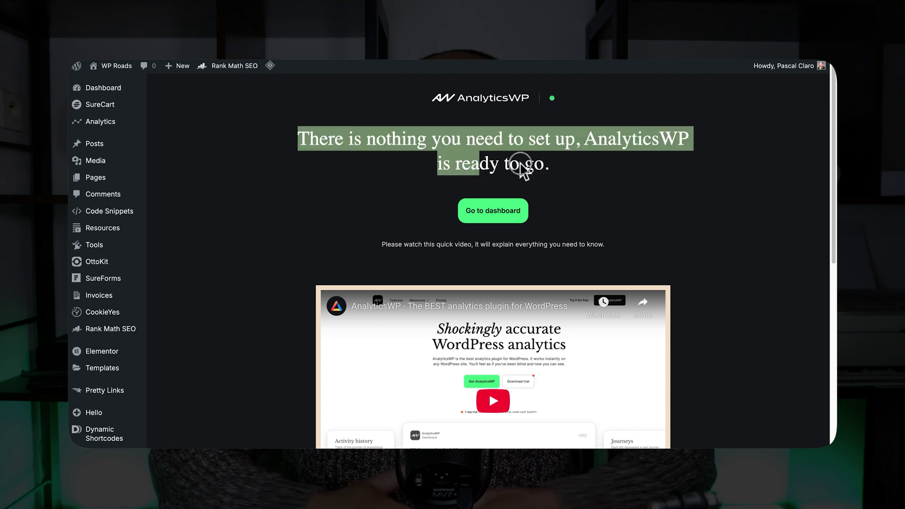
click(603, 169)
click(493, 211)
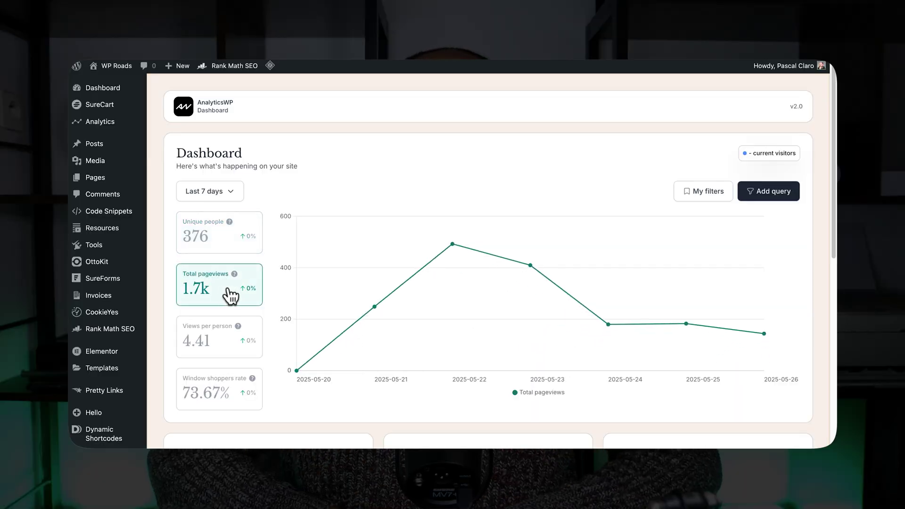
Step: Switch the dashboard chart to views per person, then to window shoppers rate
click(226, 345)
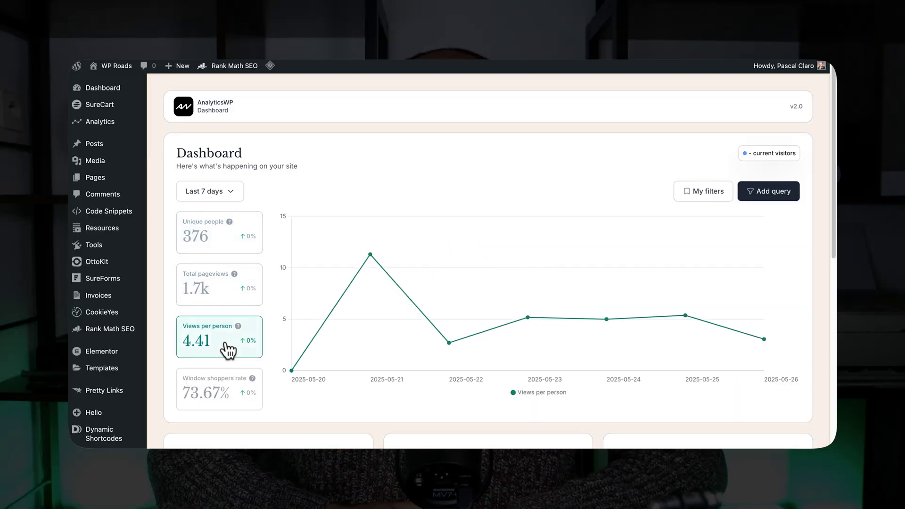
click(233, 395)
scroll(226, 391, down, 7)
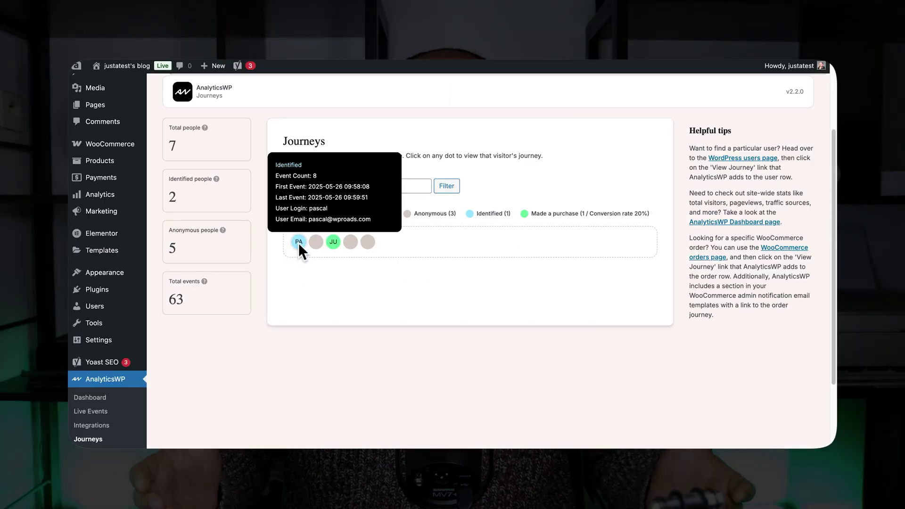
Step: Open the green JU visitor's journey and scroll down to its WooCommerce order Conversion event
mouse_move(315, 244)
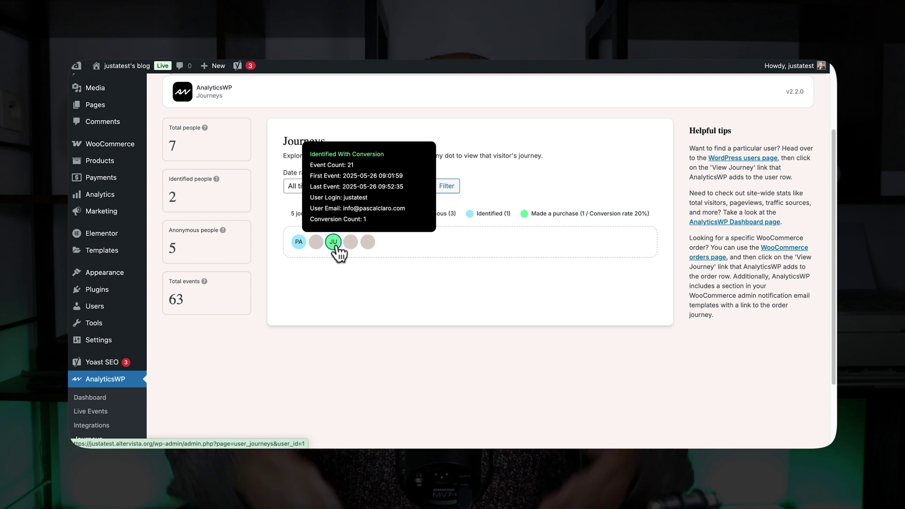
click(334, 242)
scroll(336, 246, down, 3)
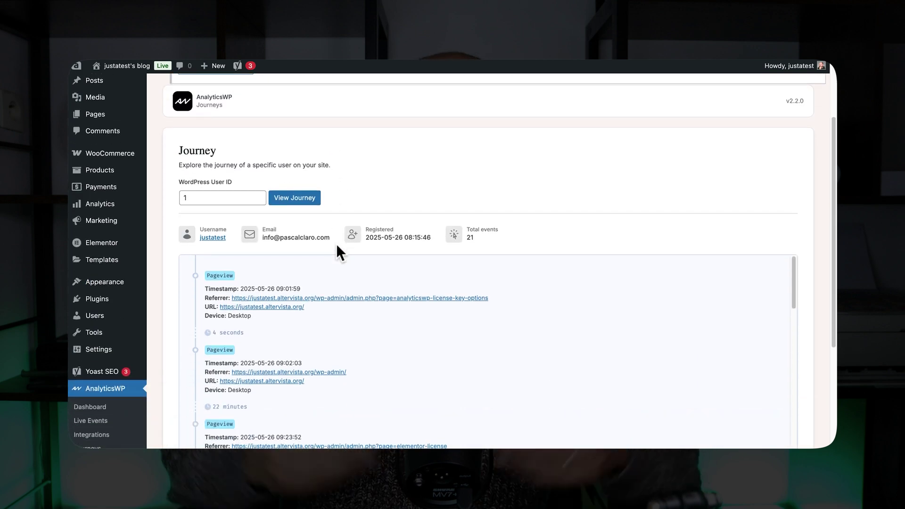
scroll(637, 268, down, 2)
scroll(636, 269, down, 2)
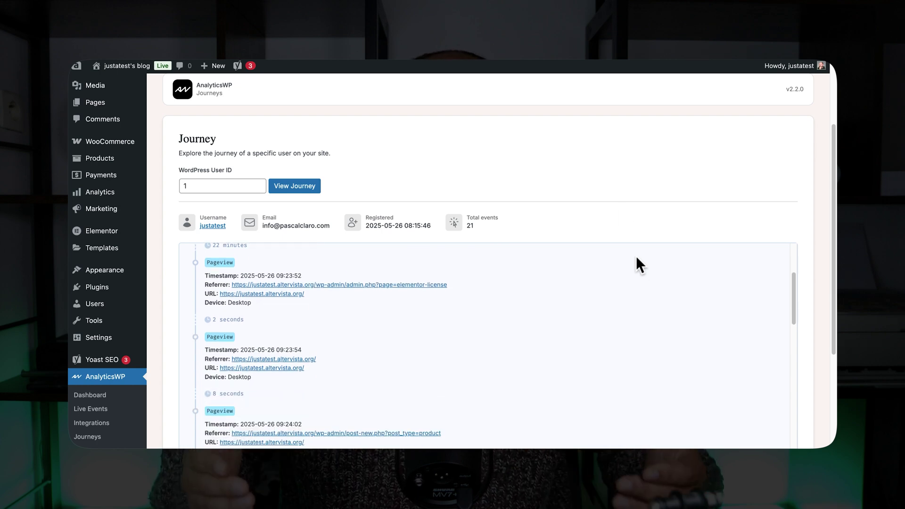
scroll(594, 315, down, 2)
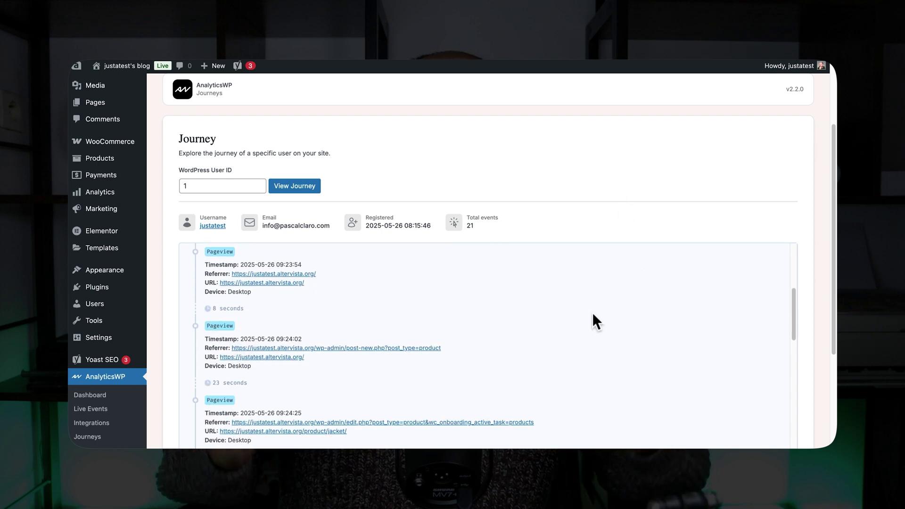
scroll(593, 315, down, 2)
scroll(593, 315, down, 7)
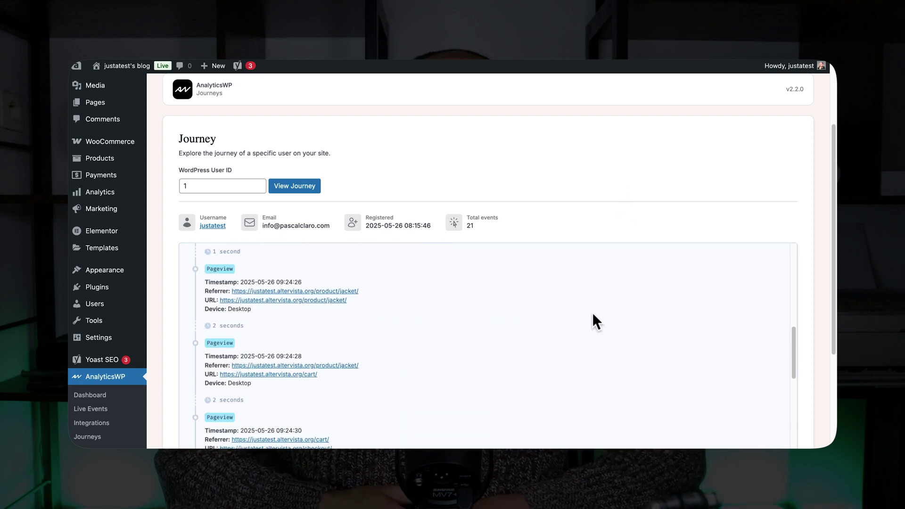
scroll(593, 315, down, 3)
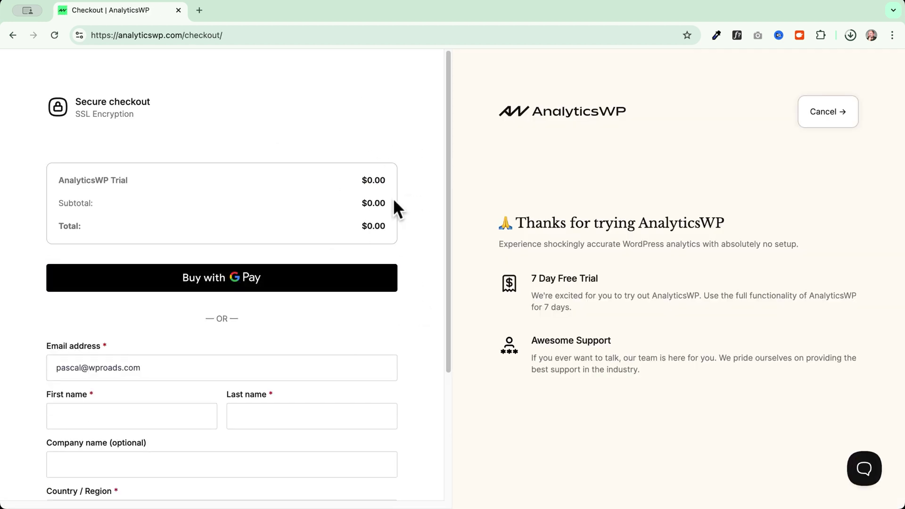
Step: Scroll the trial checkout form down to Place Order and back up
scroll(415, 188, down, 3)
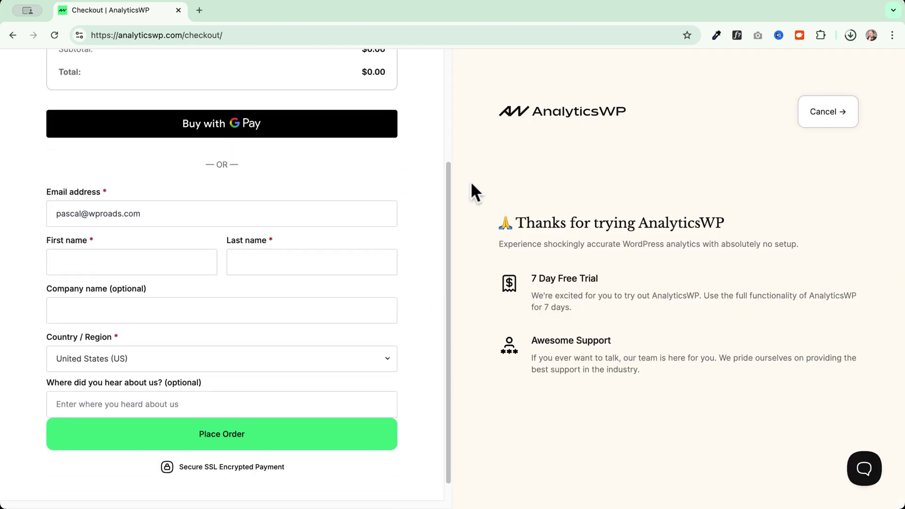
scroll(215, 273, up, 3)
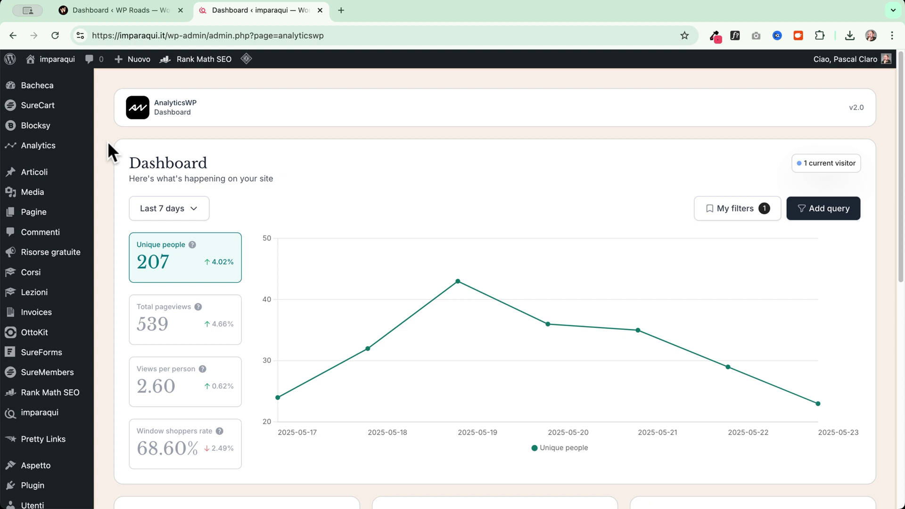
Step: Change the dashboard date range from Last 7 days to Last 30 days
scroll(108, 140, down, 3)
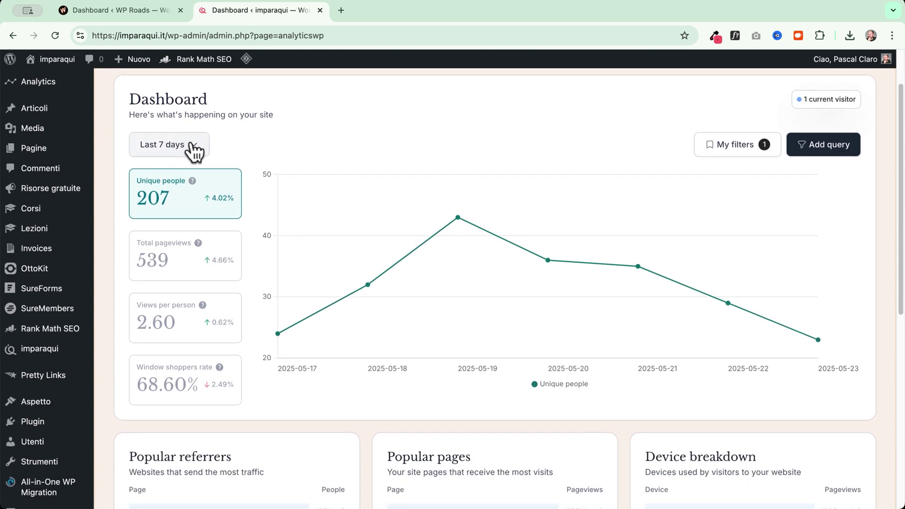
click(194, 146)
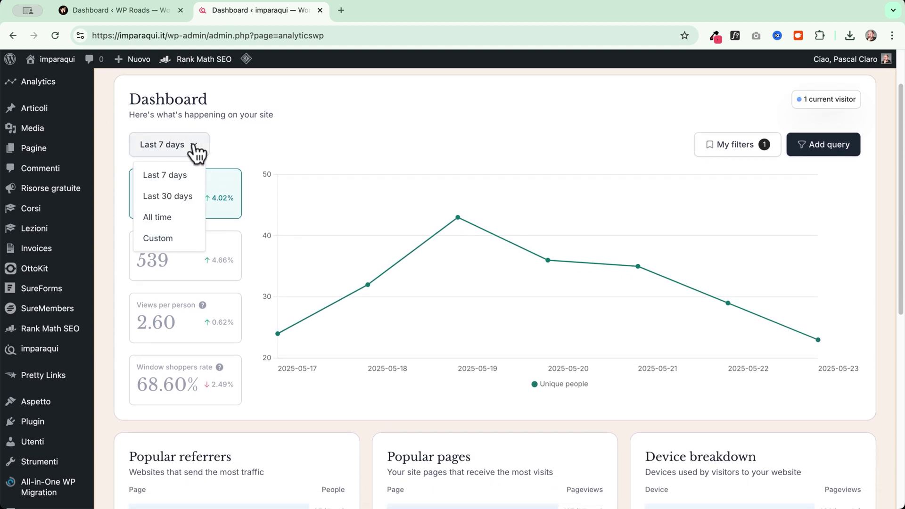
click(176, 201)
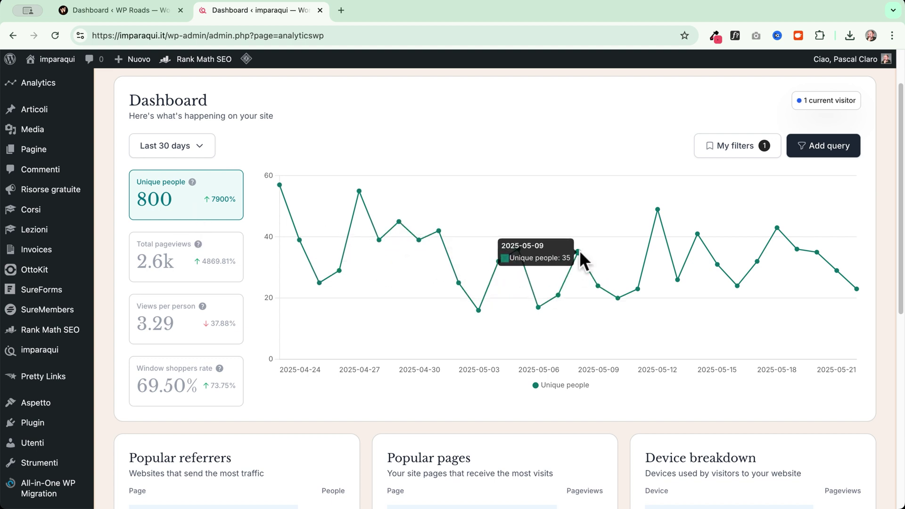
Step: Chart total pageviews, then views per person, ending on window shoppers rate
click(178, 267)
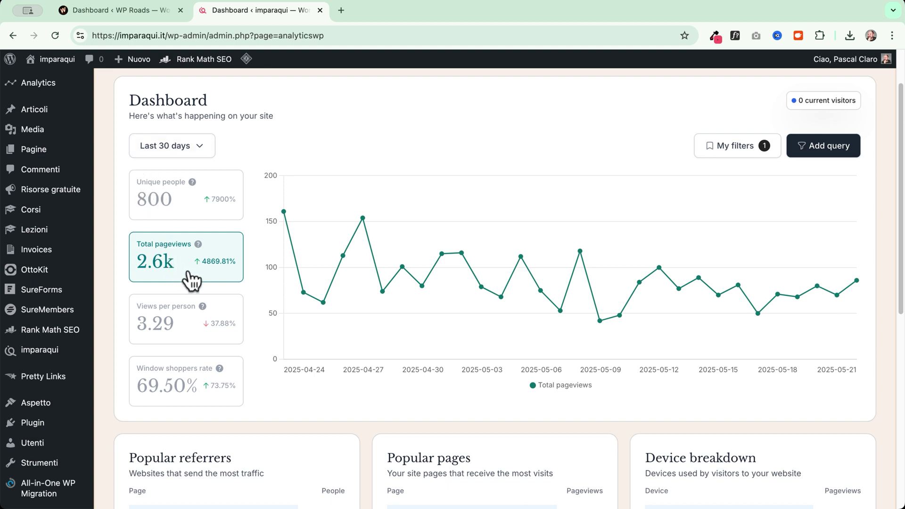
click(191, 333)
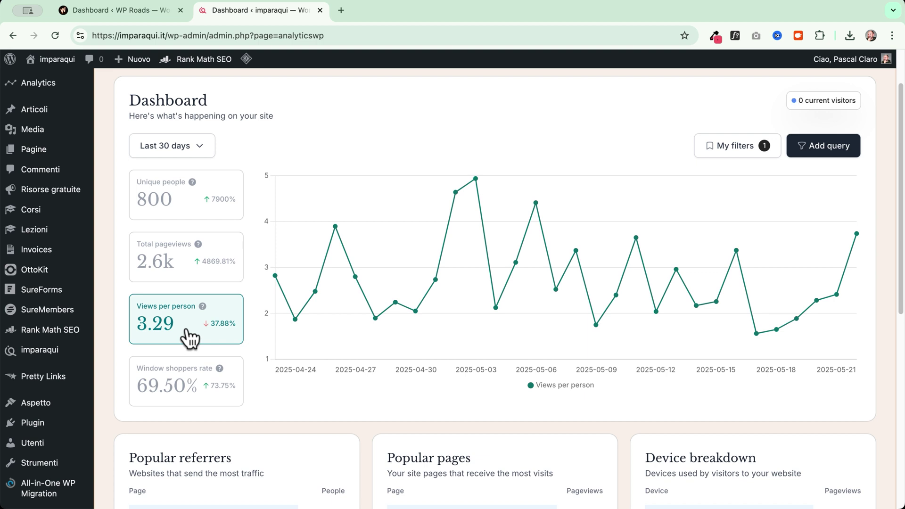
click(185, 389)
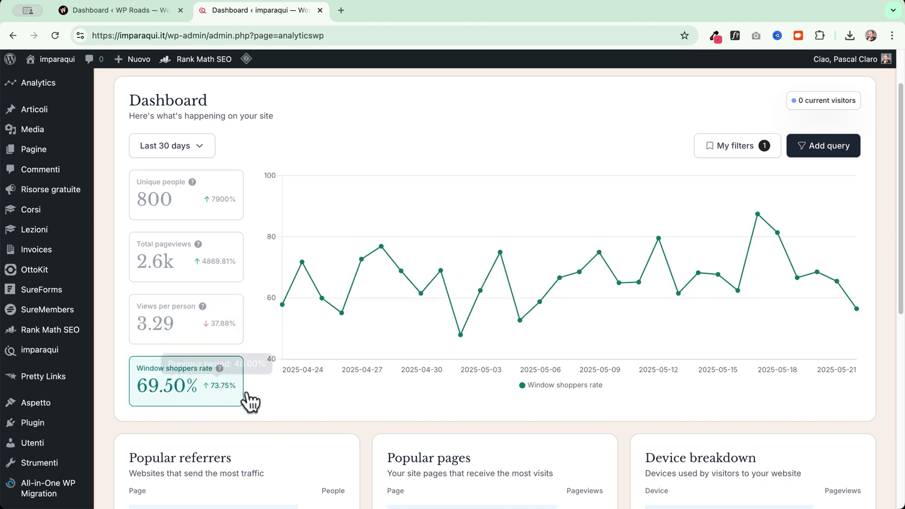
mouse_move(220, 369)
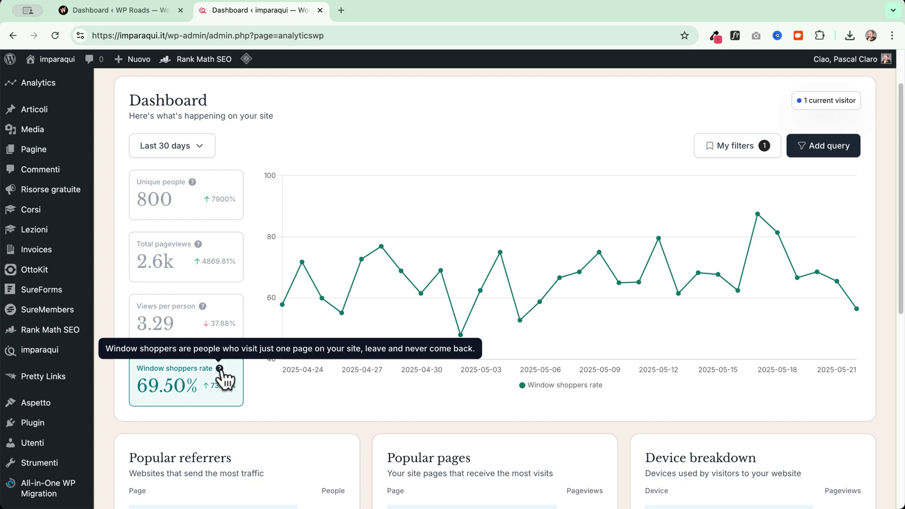
scroll(263, 205, down, 6)
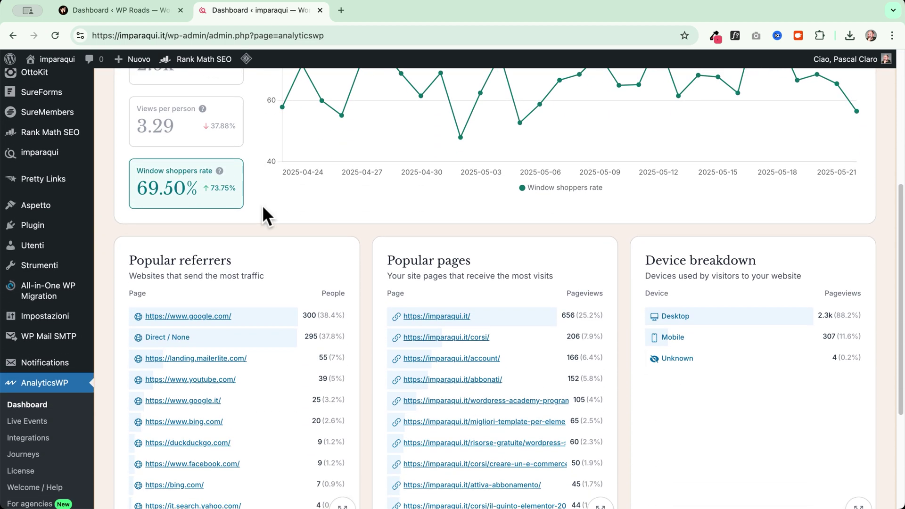
scroll(293, 169, down, 1)
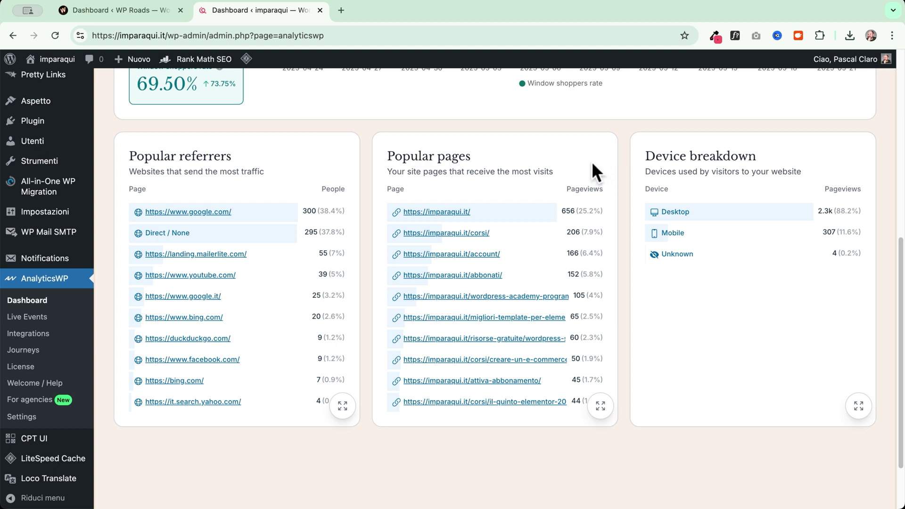
click(599, 406)
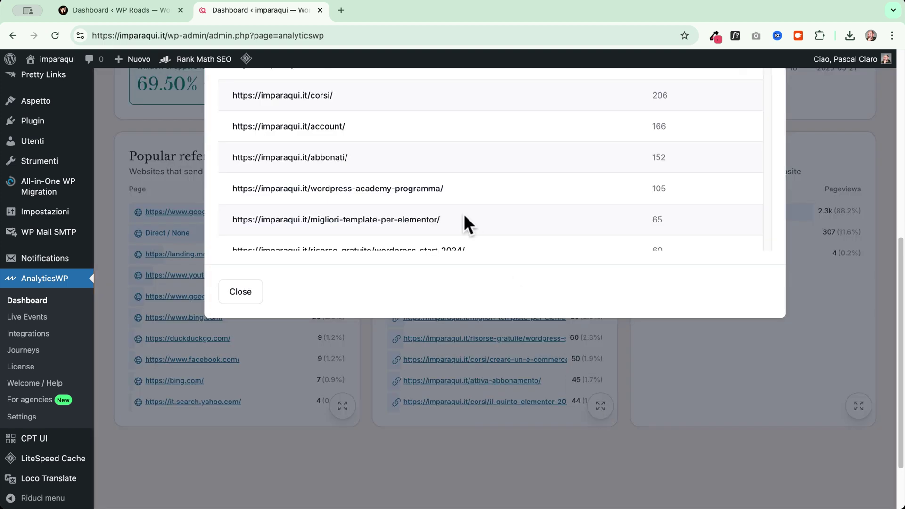
scroll(416, 217, up, 3)
scroll(443, 263, down, 5)
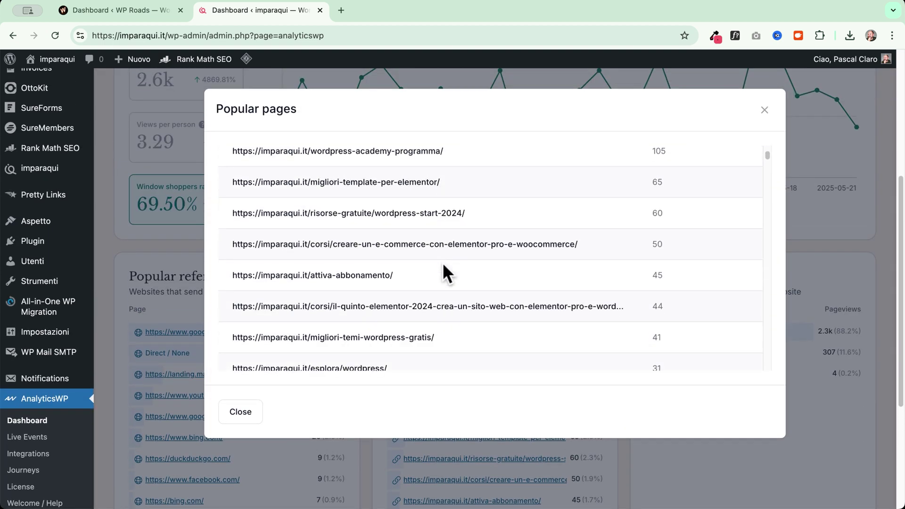
scroll(444, 265, down, 10)
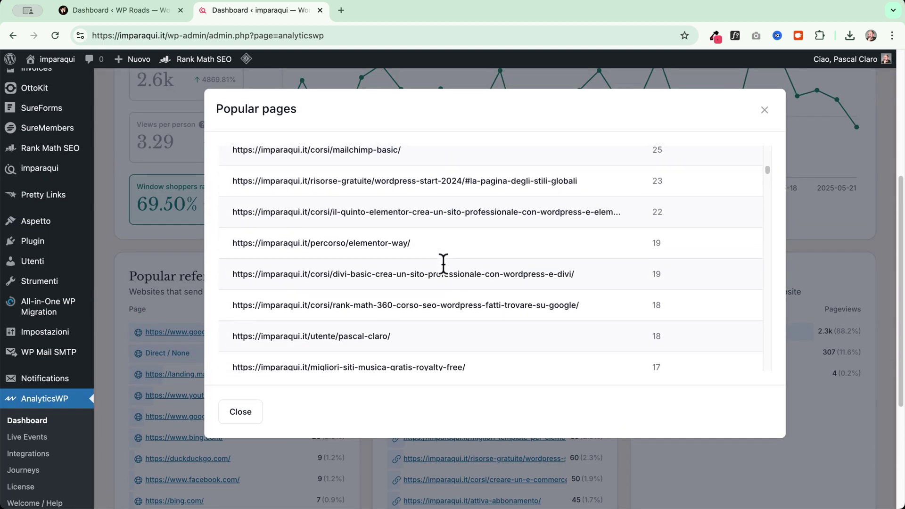
scroll(444, 263, up, 10)
click(765, 110)
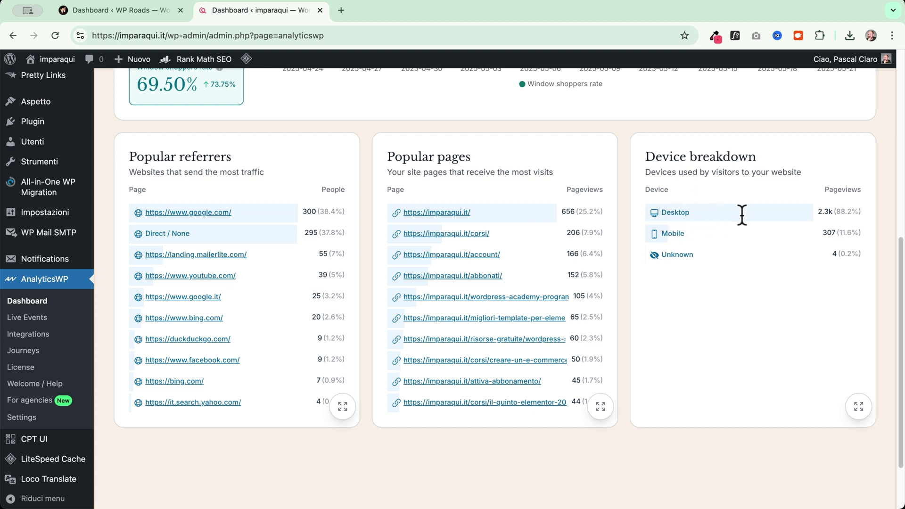
Step: Change the Referrer contains rule's value from google to mailerlite in the Queries dialog
scroll(557, 132, up, 8)
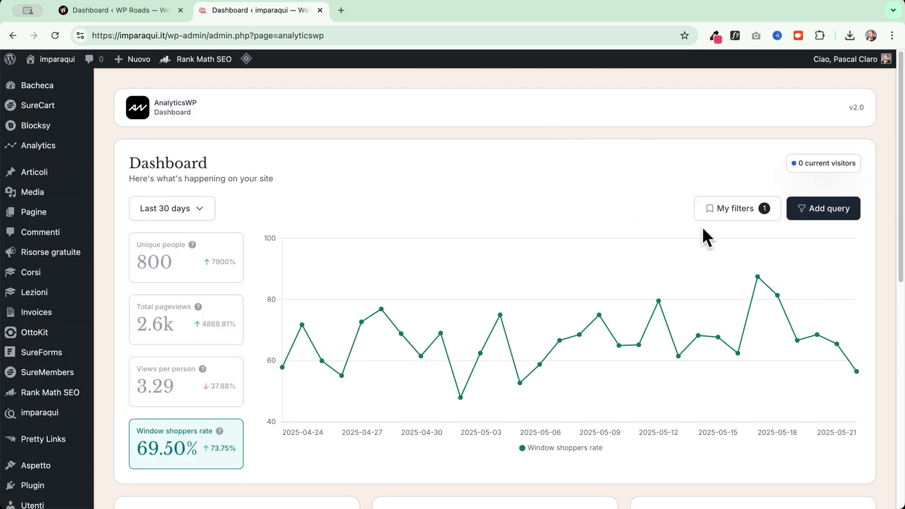
click(838, 212)
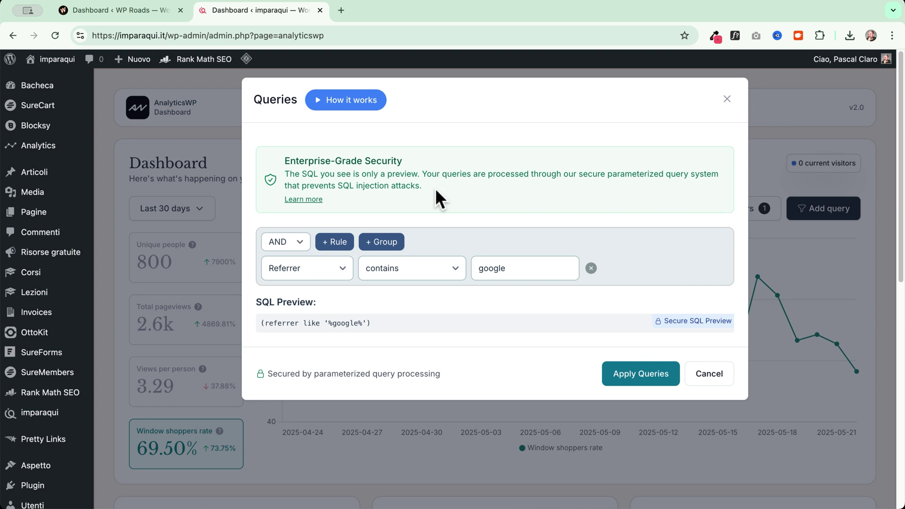
click(320, 269)
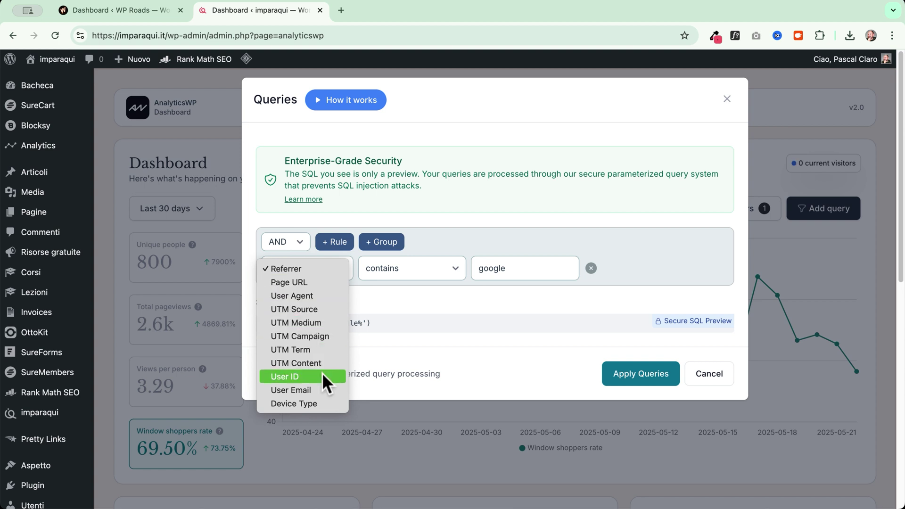
click(326, 269)
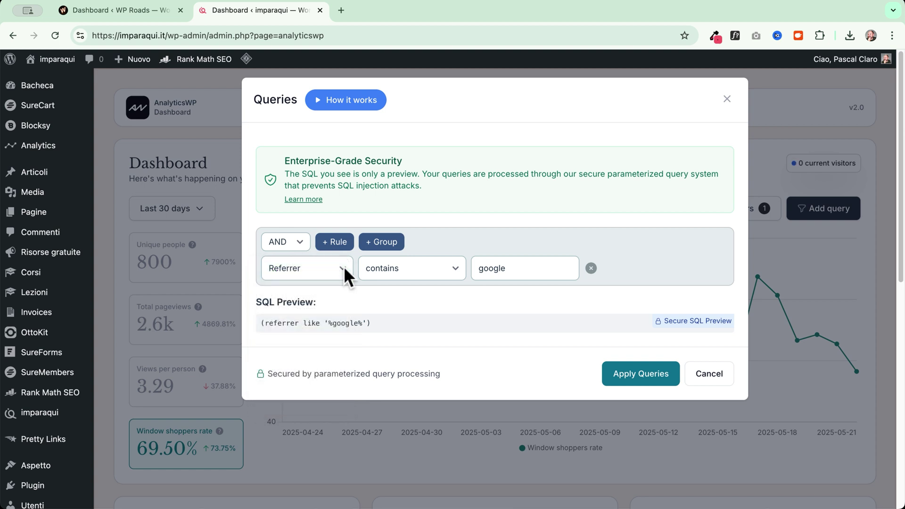
click(416, 268)
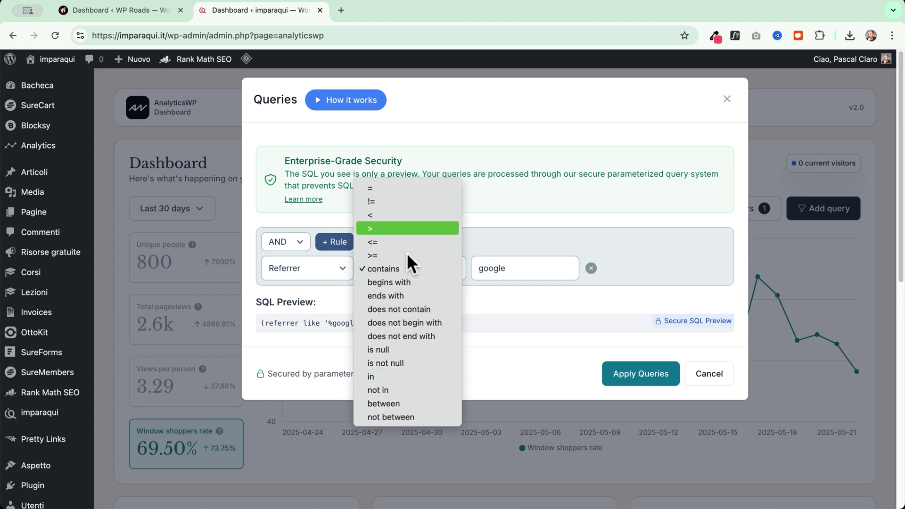
click(524, 268)
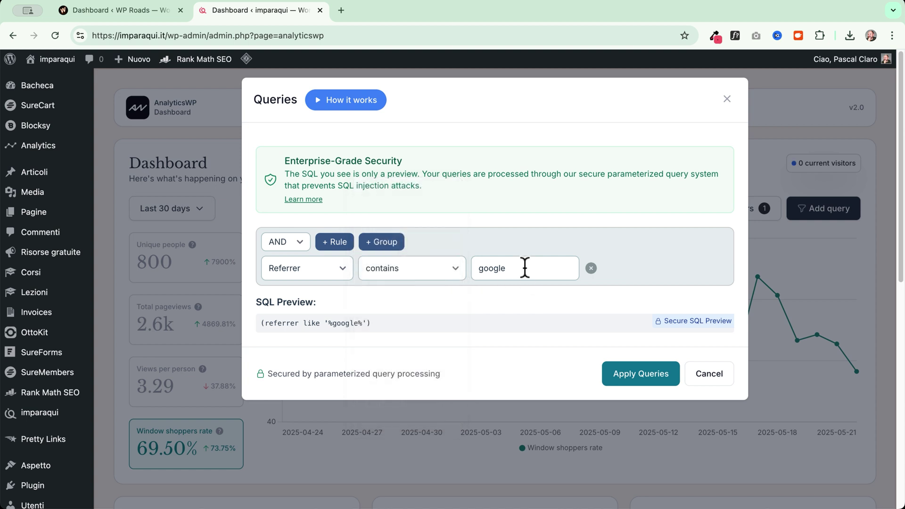
double_click(515, 270)
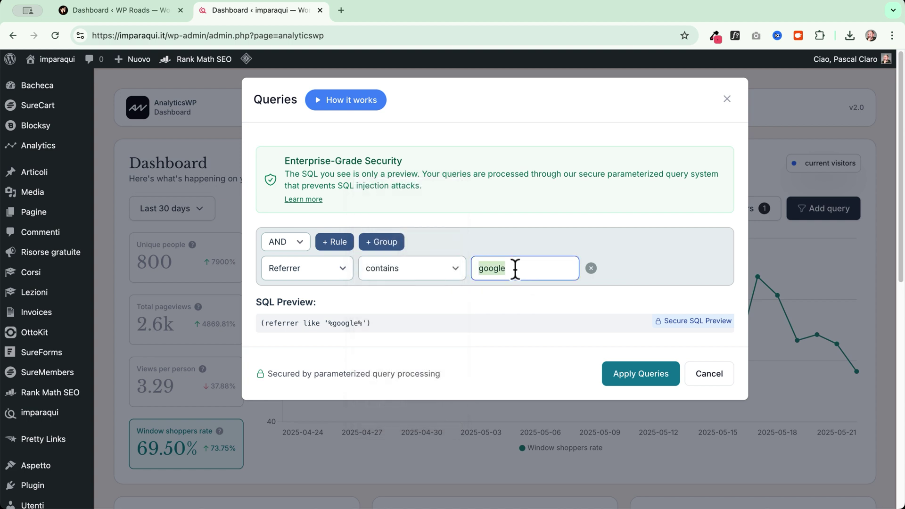
text(mailerlite)
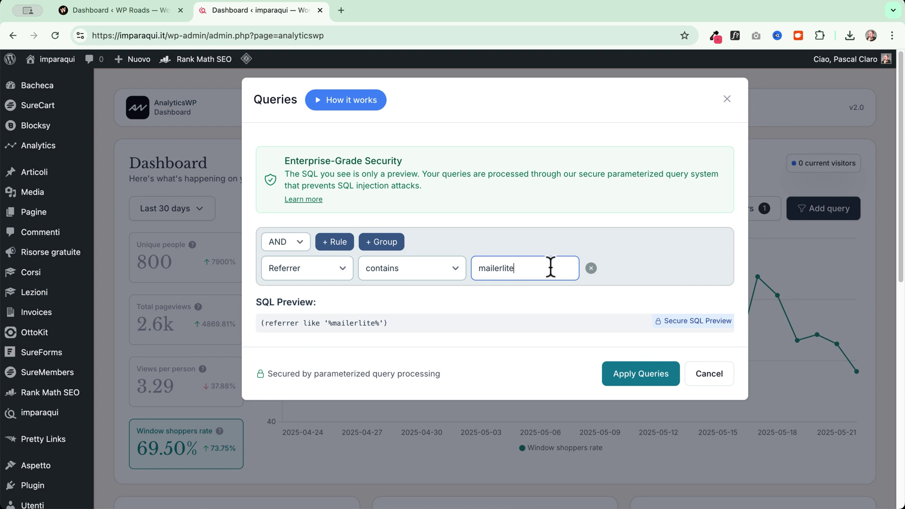
Step: Apply the mailerlite filter and chart unique people, briefly trying views per person
click(641, 375)
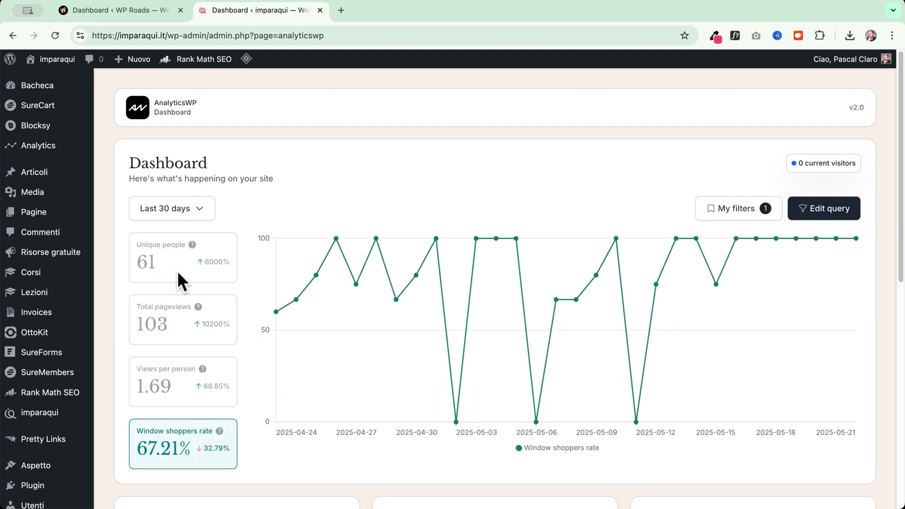
click(179, 271)
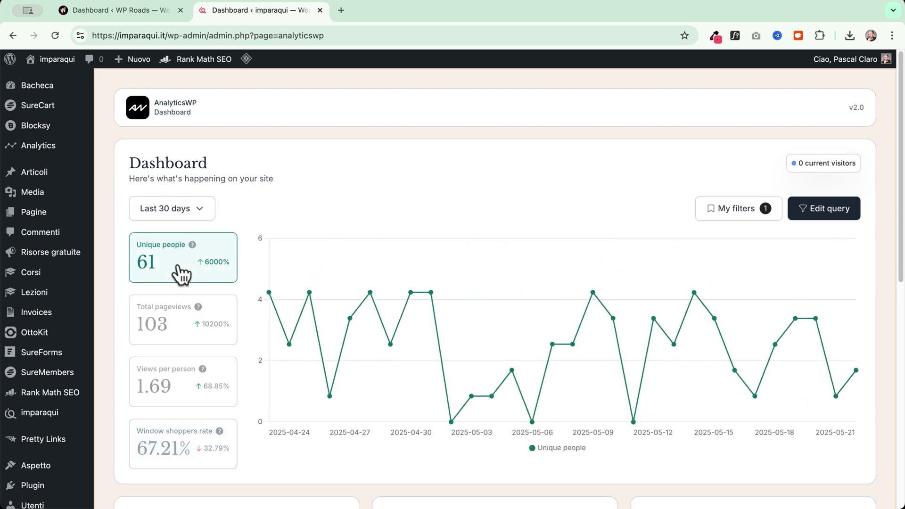
click(175, 321)
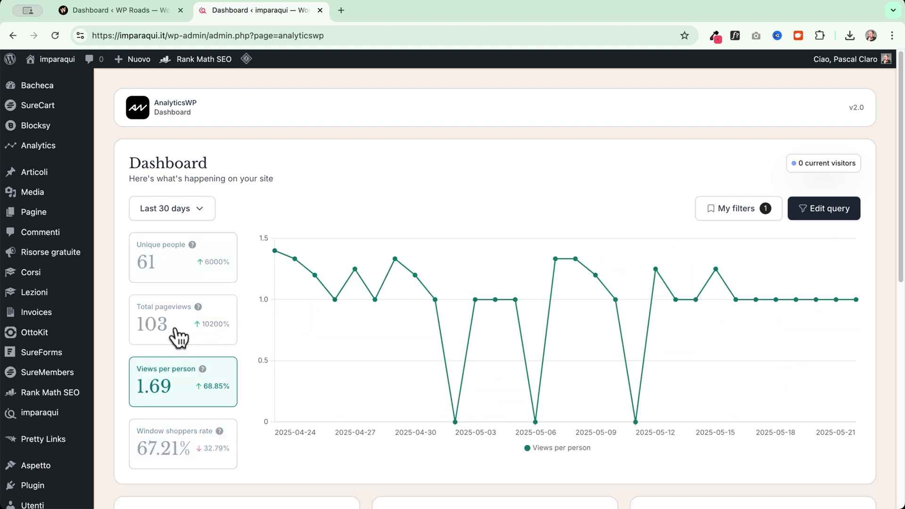
click(168, 268)
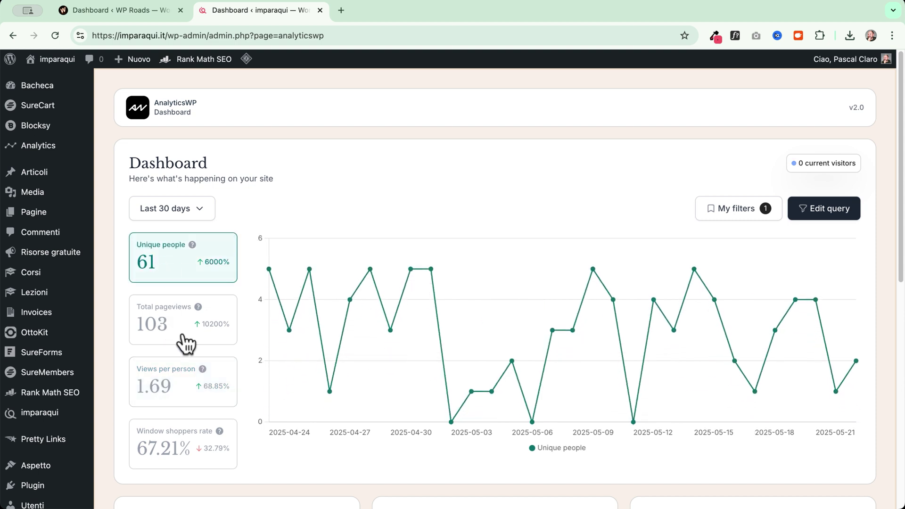
Step: Check that the Popular referrers list shows MailerLite pages
scroll(186, 344, down, 7)
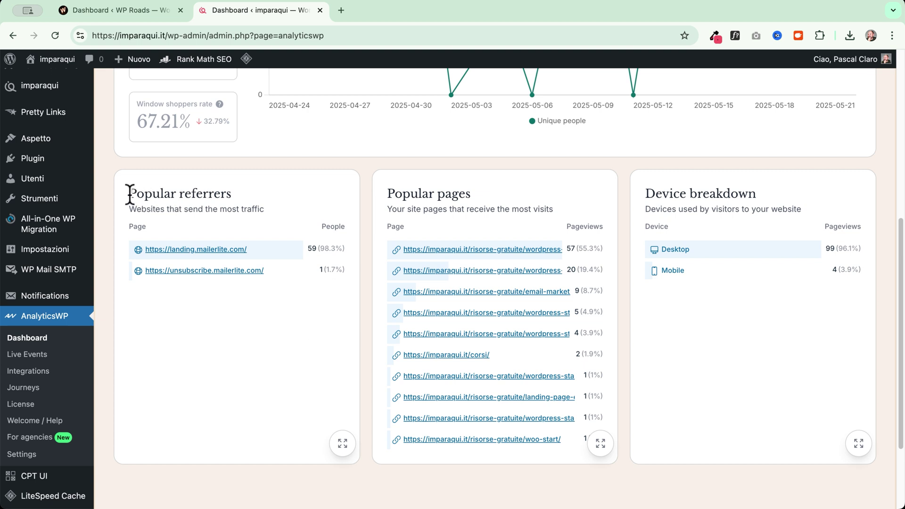
drag(129, 194, 233, 194)
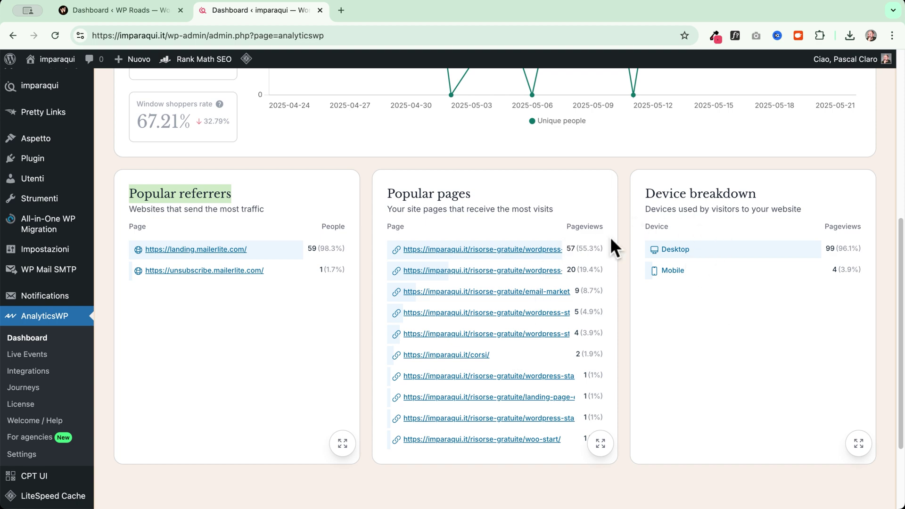
scroll(326, 191, up, 7)
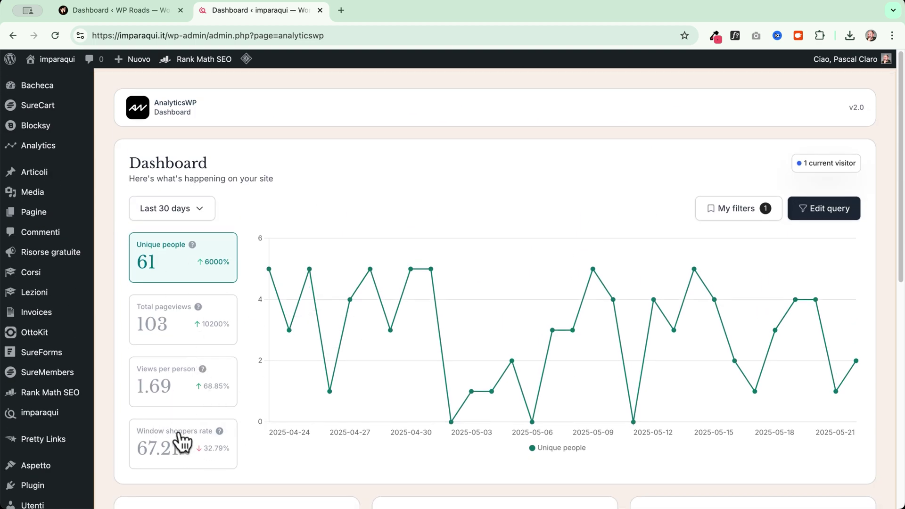
Step: Save the current filter as 'MailerLite Campaigns' with a description about MailerLite form opt-ins
click(750, 215)
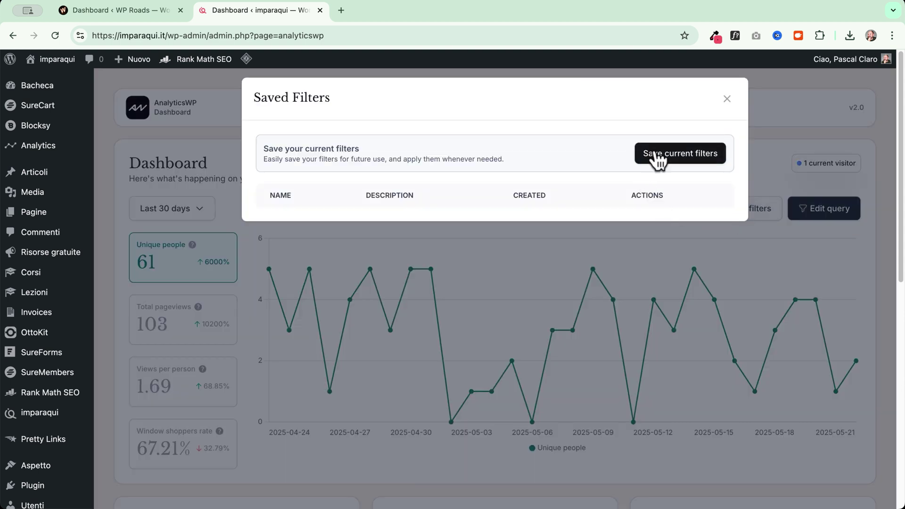
click(692, 155)
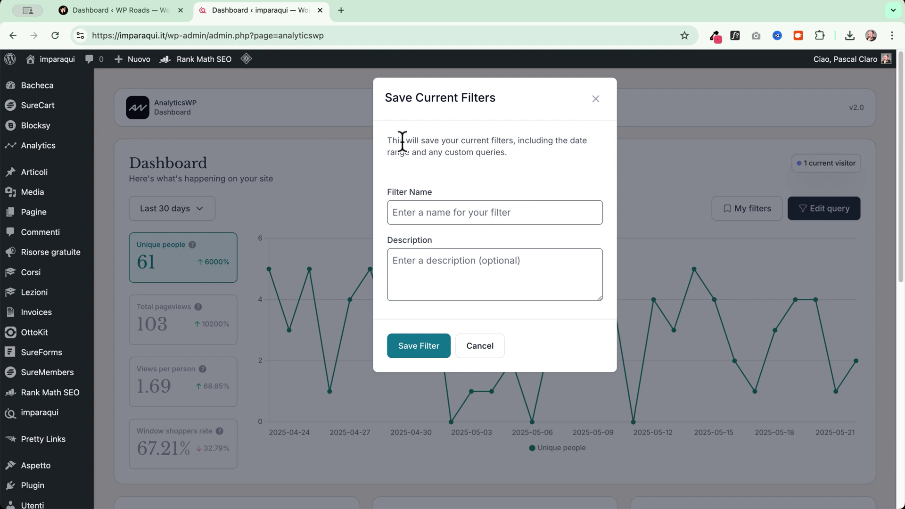
click(429, 211)
text(MailerLite Campaigns)
click(446, 263)
text(All the people that opted in through my MailerLite forms!)
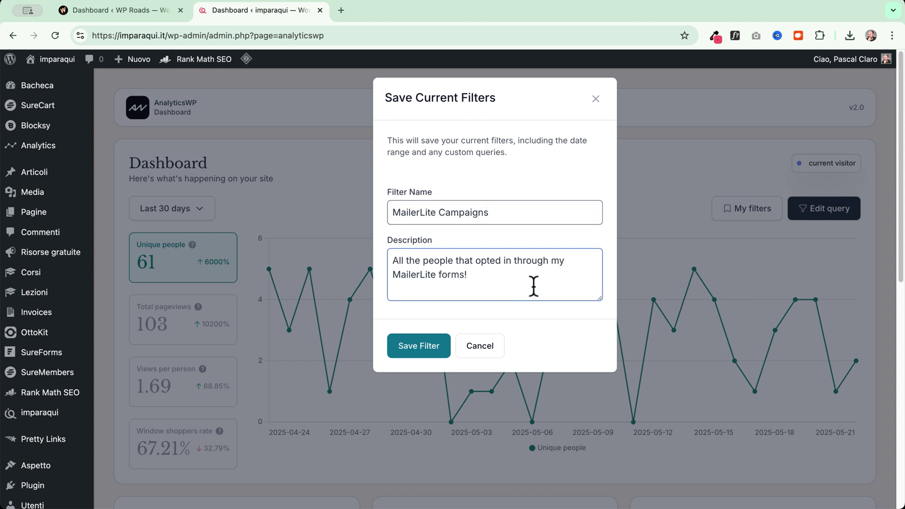
click(422, 346)
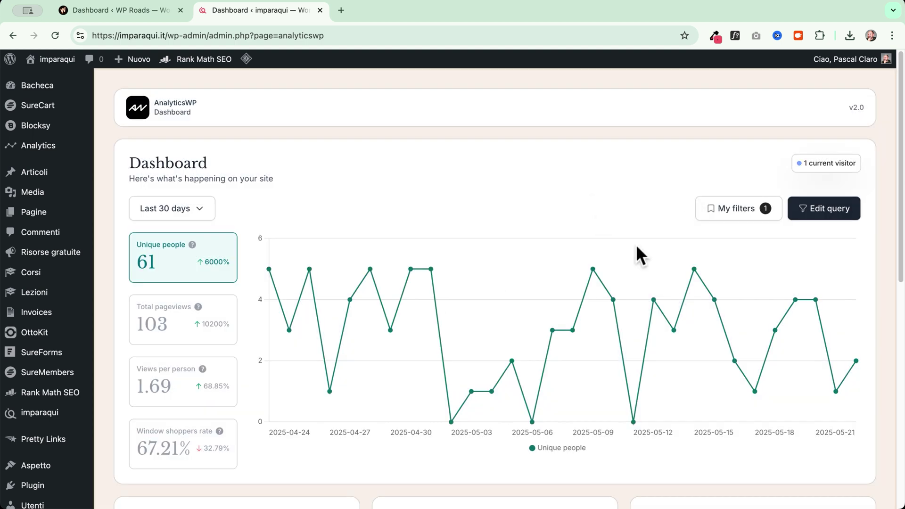
Step: Delete the Referrer contains mailerlite rule and apply the empty query to show all traffic
click(821, 214)
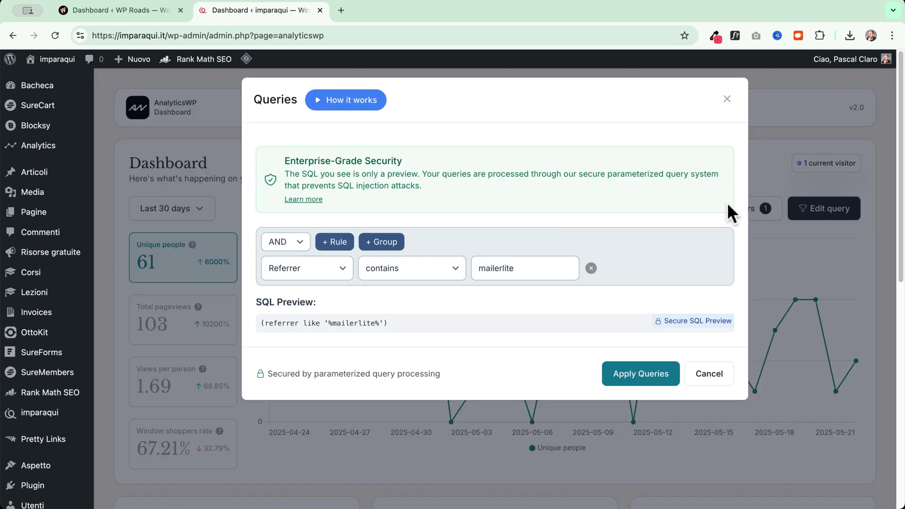
click(591, 269)
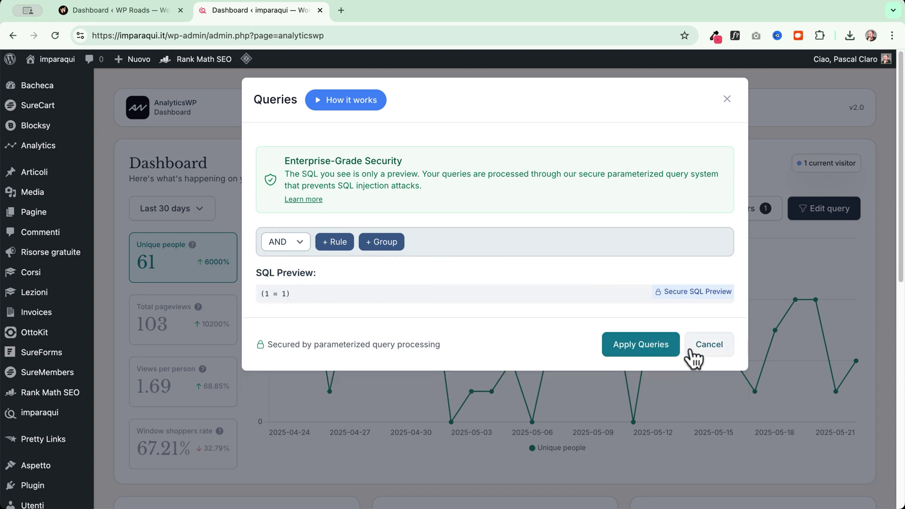
click(654, 345)
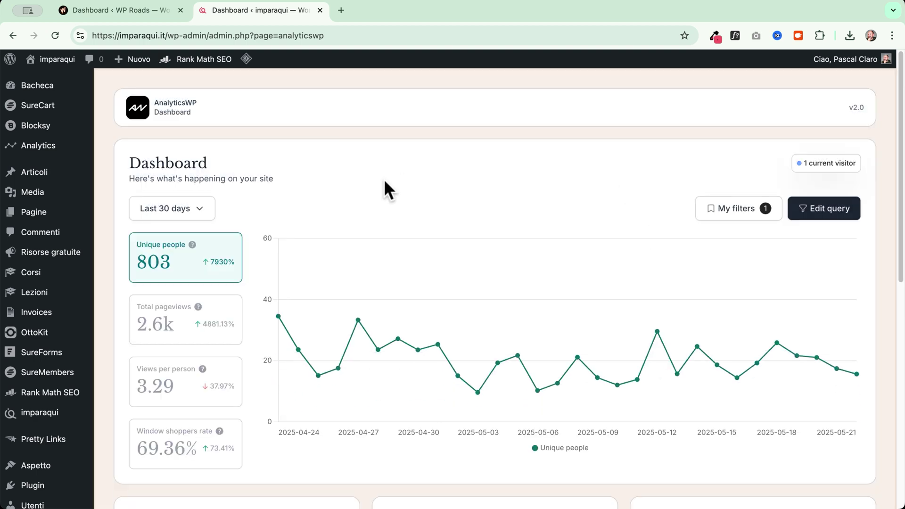
scroll(385, 182, down, 1)
scroll(385, 182, down, 7)
scroll(385, 182, up, 9)
scroll(385, 182, down, 1)
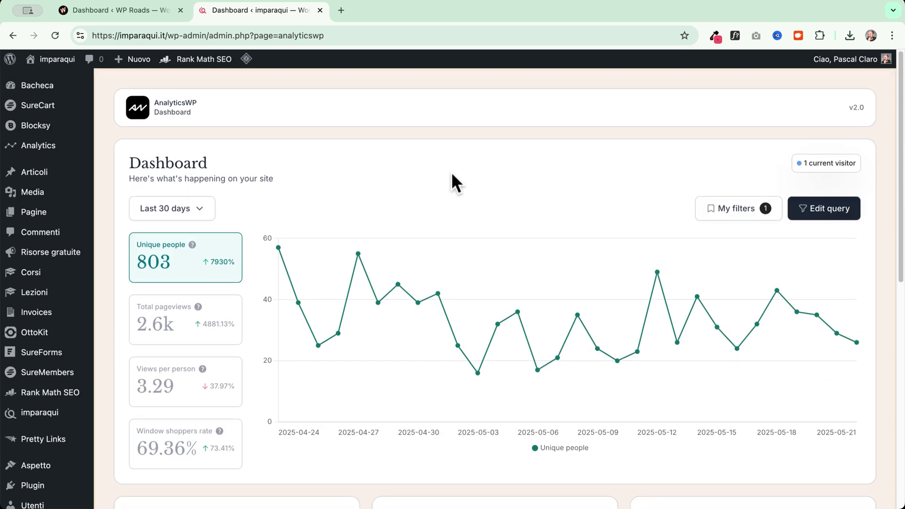
Step: Apply the saved MailerLite Campaigns filter from My filters, restoring 61 unique people
click(729, 215)
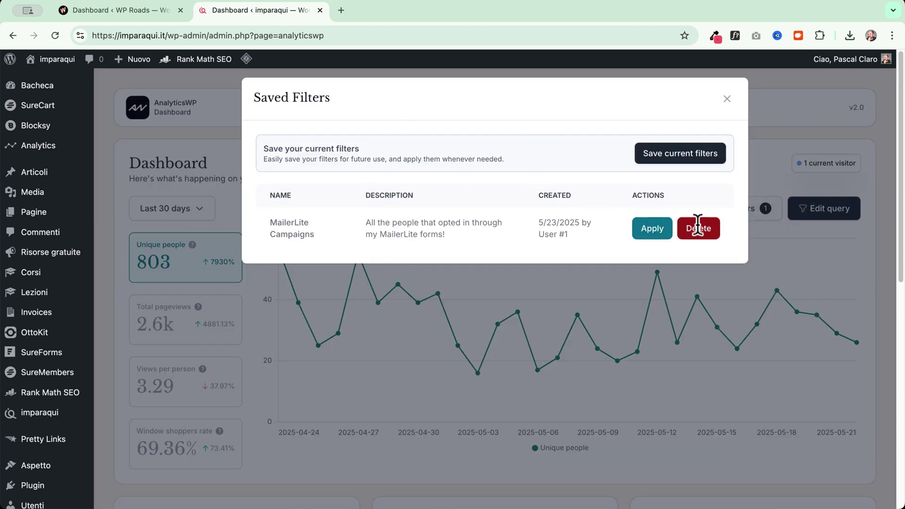
click(653, 228)
scroll(455, 185, down, 6)
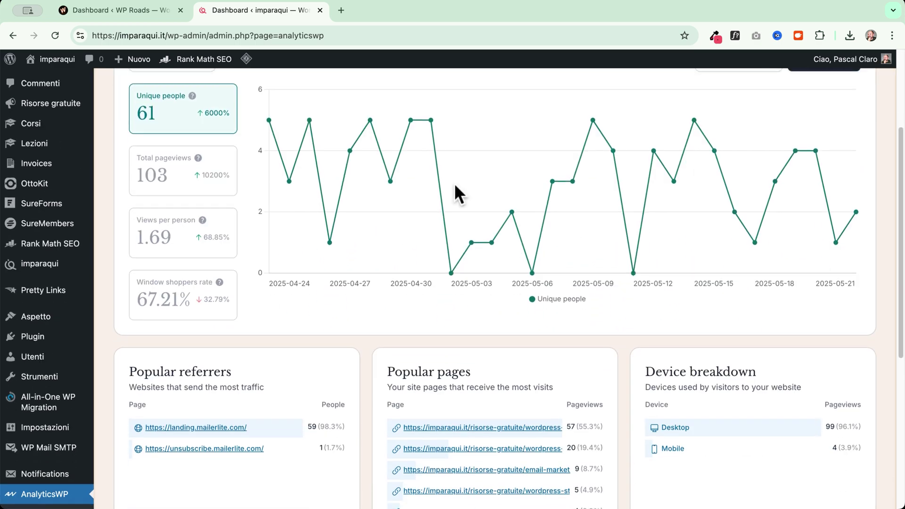
scroll(452, 186, up, 6)
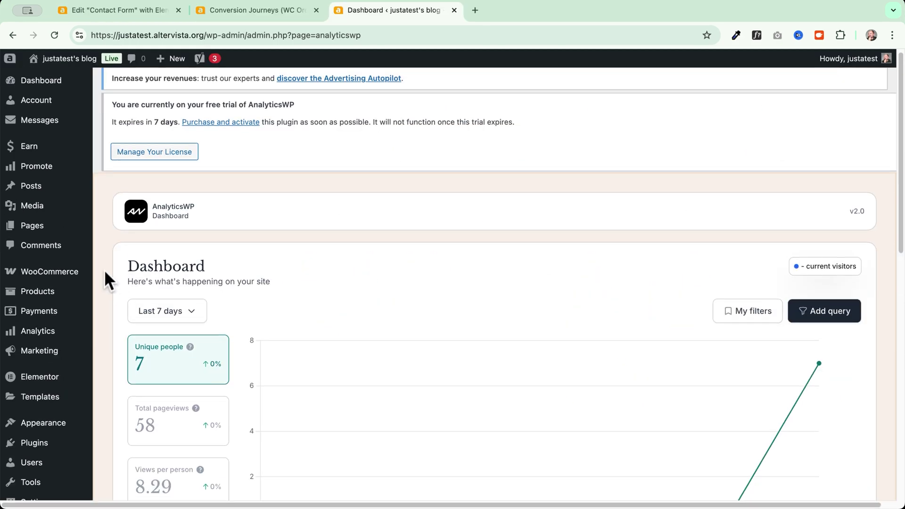
Step: Go to Journeys from the sidebar and inspect the five visitor journeys' details
scroll(104, 270, down, 5)
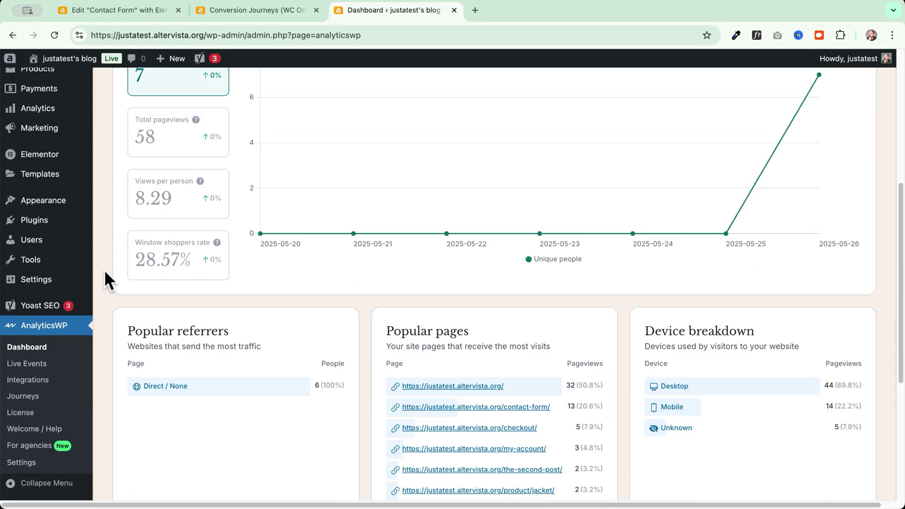
click(24, 397)
scroll(104, 296, down, 5)
scroll(104, 296, up, 5)
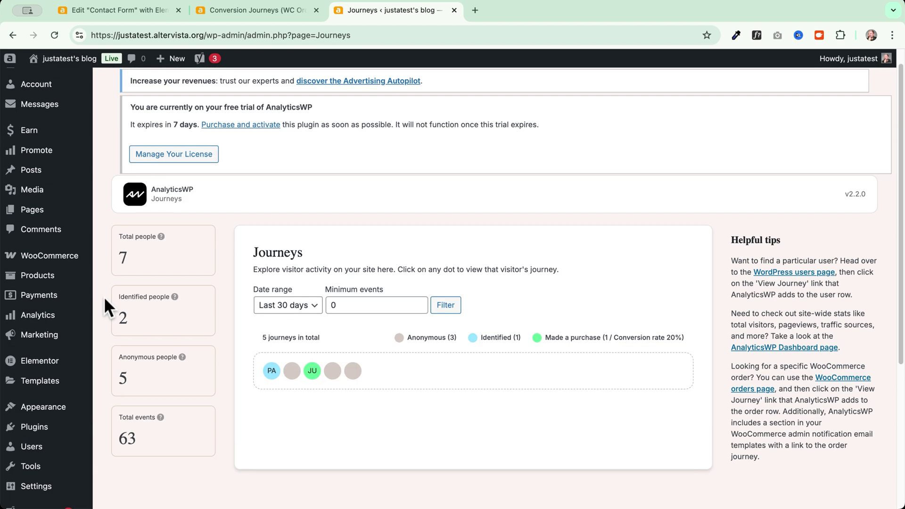
scroll(452, 347, down, 3)
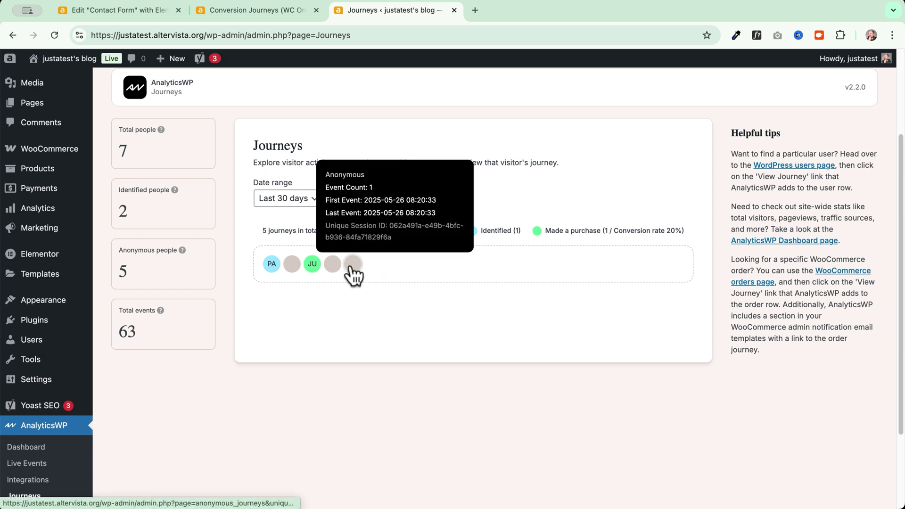
mouse_move(332, 273)
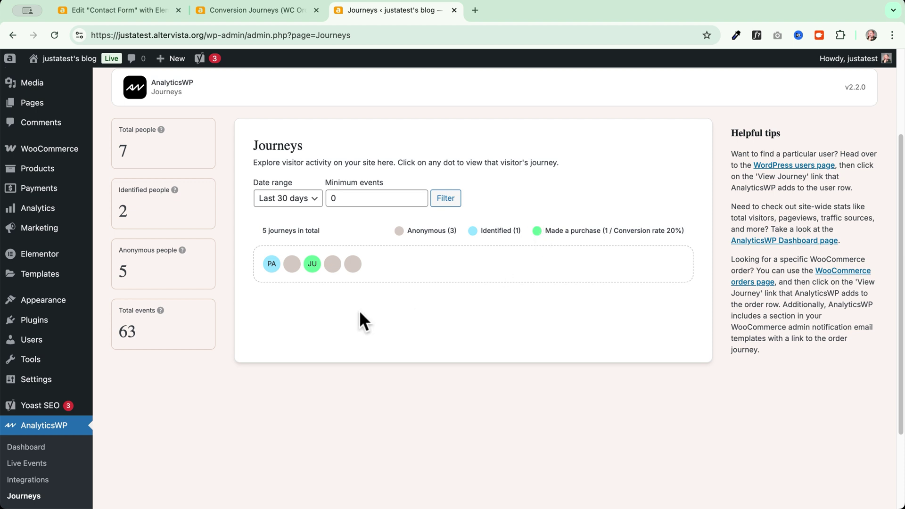
click(313, 267)
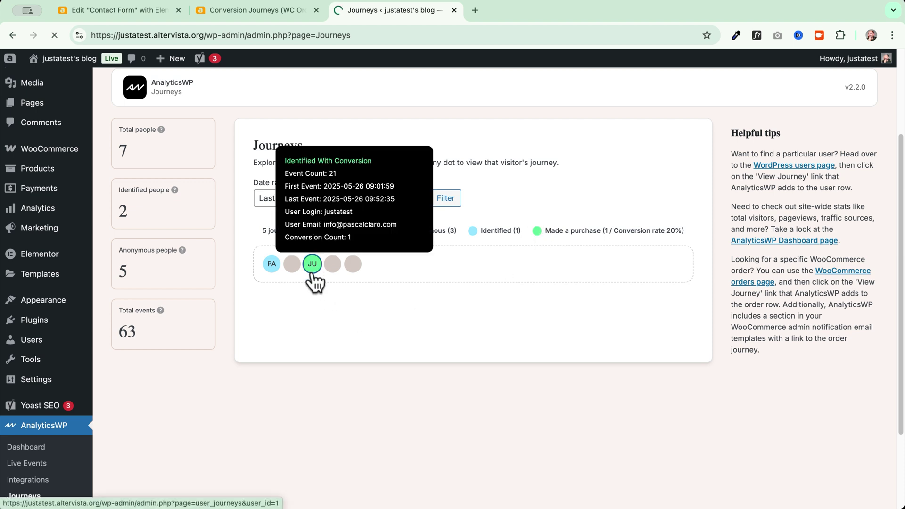
scroll(234, 426, down, 2)
scroll(262, 330, down, 3)
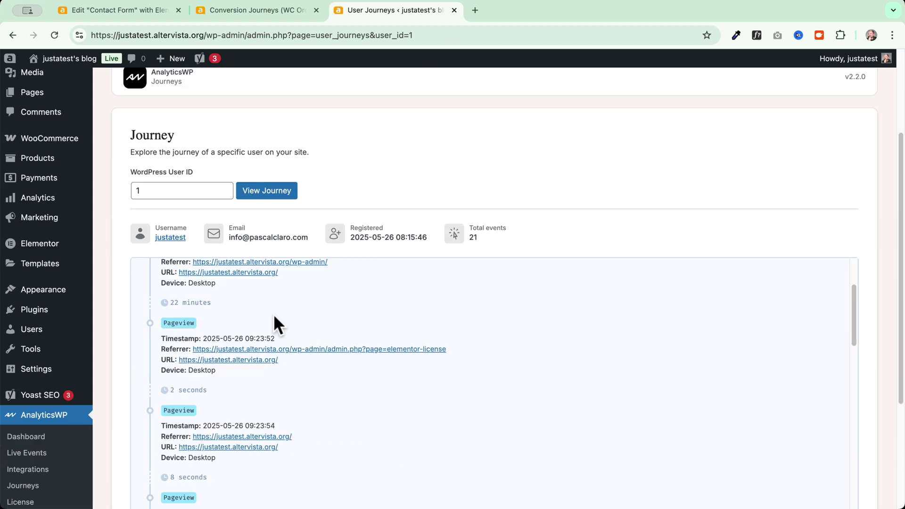
scroll(279, 359, down, 6)
scroll(279, 359, down, 5)
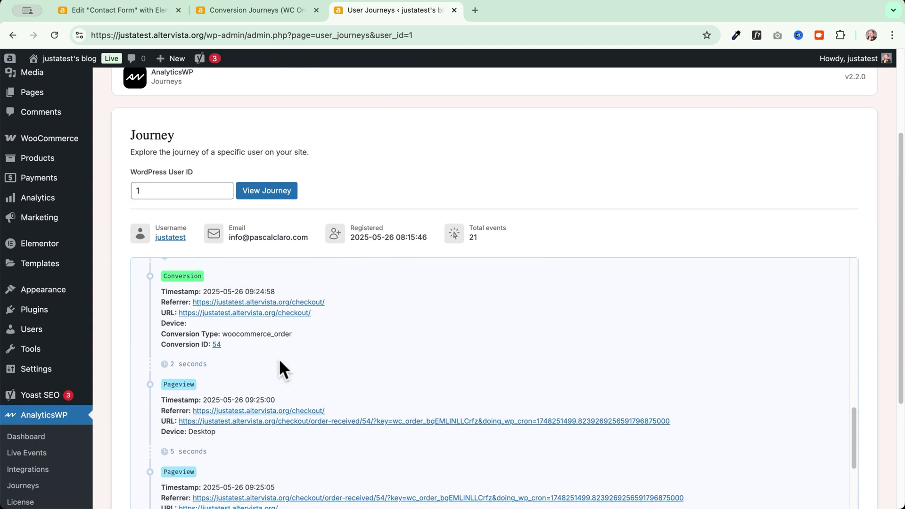
drag(223, 342, 291, 341)
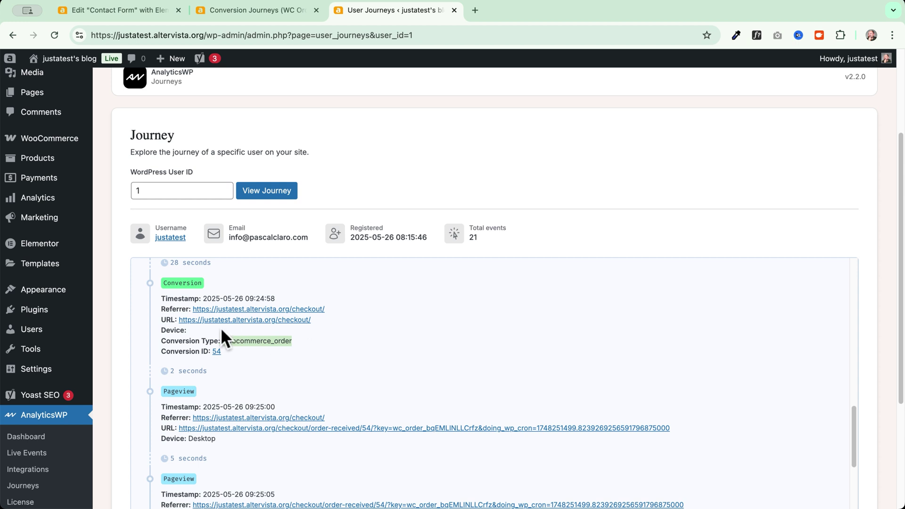
Step: Filter the journeys to Last 30 days with a minimum of 10 events
scroll(170, 317, up, 4)
key(alt+Left)
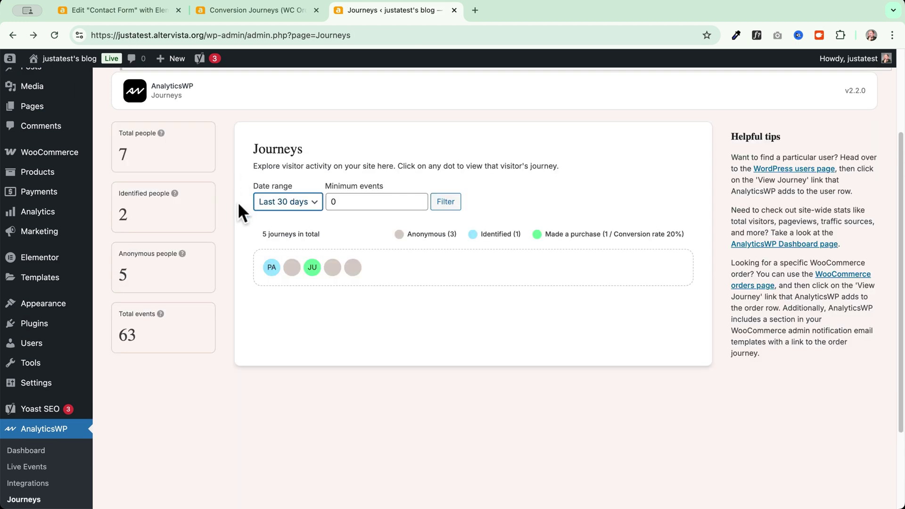
click(278, 203)
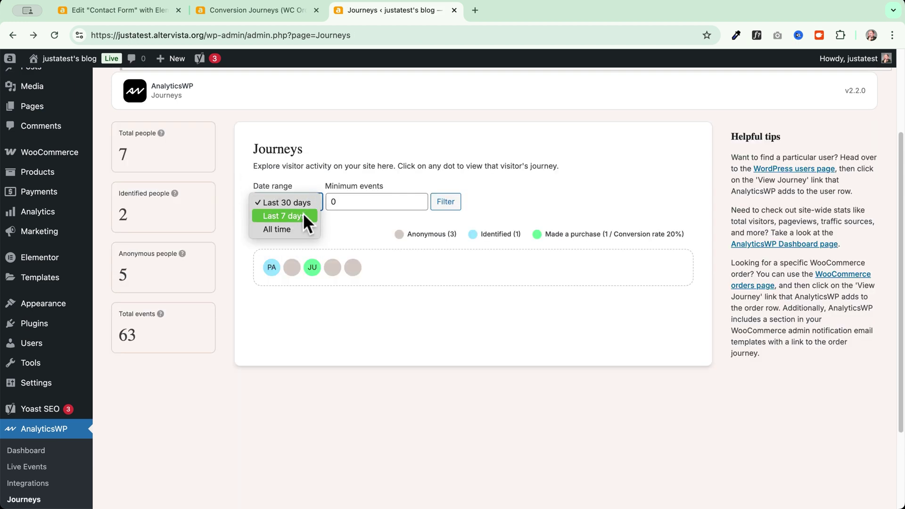
click(376, 202)
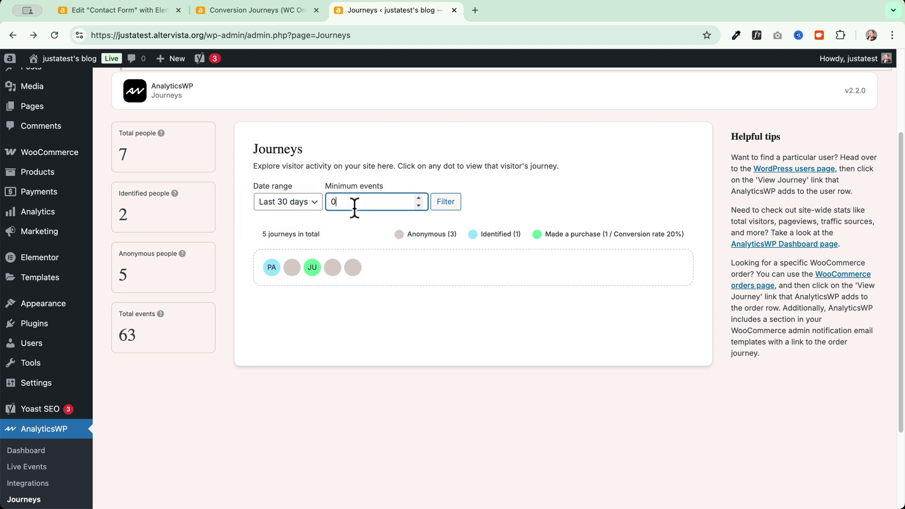
key(BackSpace)
text(10)
click(447, 203)
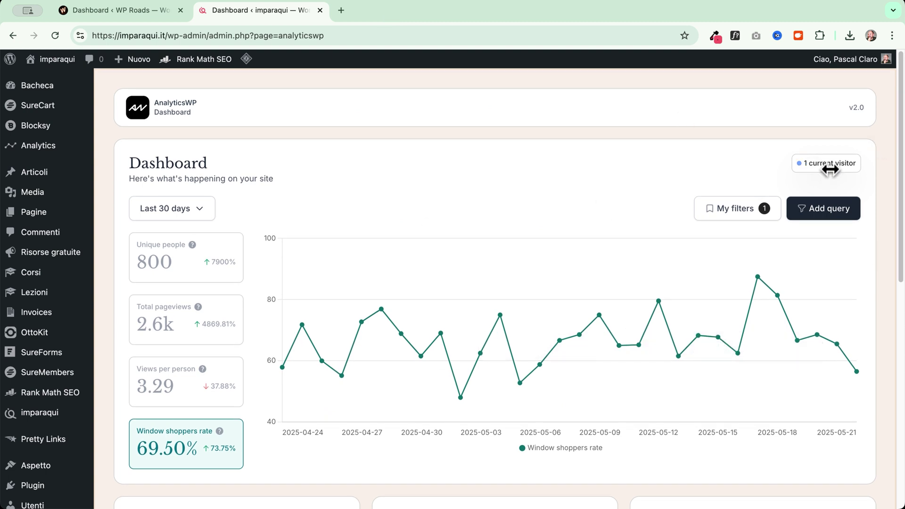
Step: Scroll through the dashboard panels showing 61 unique people and 103 pageviews
mouse_move(832, 163)
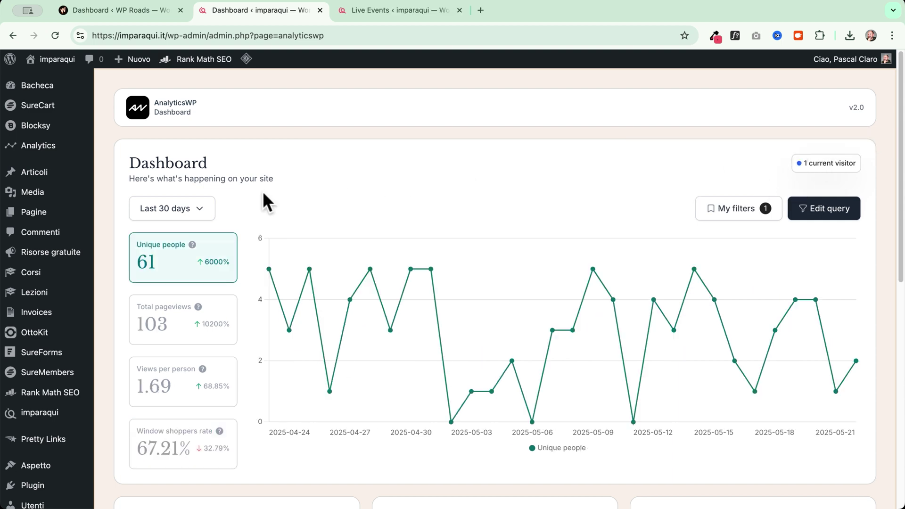
scroll(263, 195, down, 4)
scroll(262, 191, down, 5)
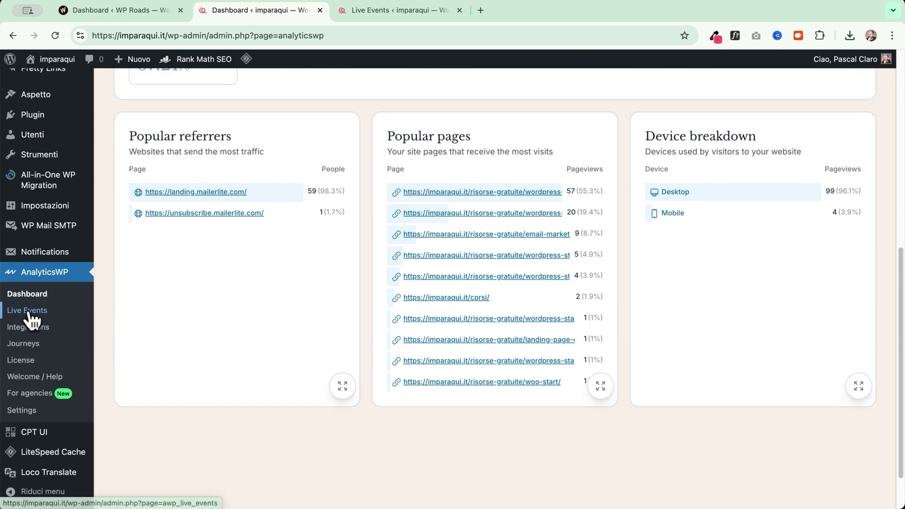
Step: Switch to the AnalyticsWP Integrations page listing Gravity Forms, Contact Form 7 and WPForms
click(370, 12)
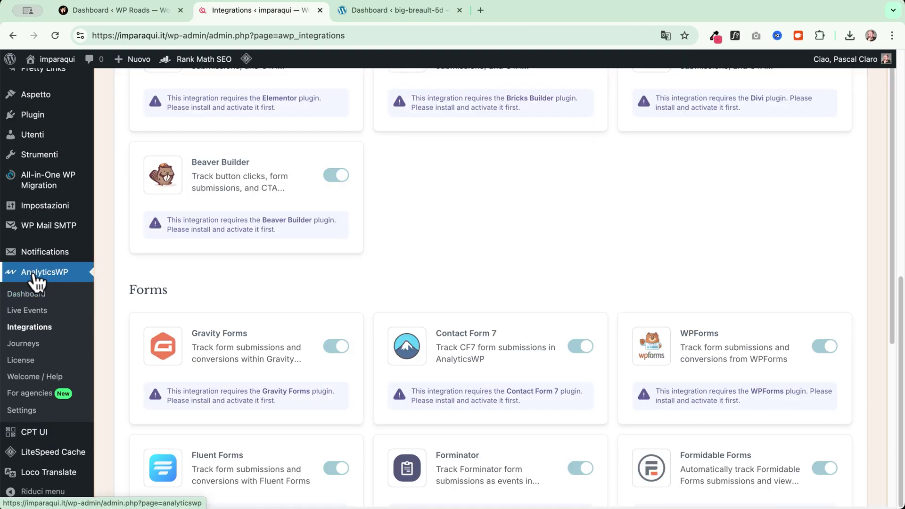
Step: Scroll through the Integrations list to the active Elementor integration
scroll(113, 272, up, 10)
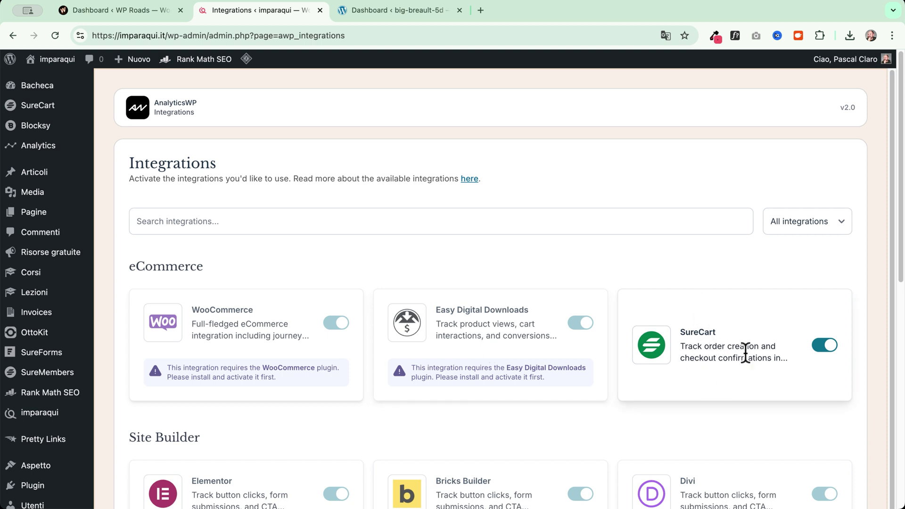
scroll(235, 134, down, 6)
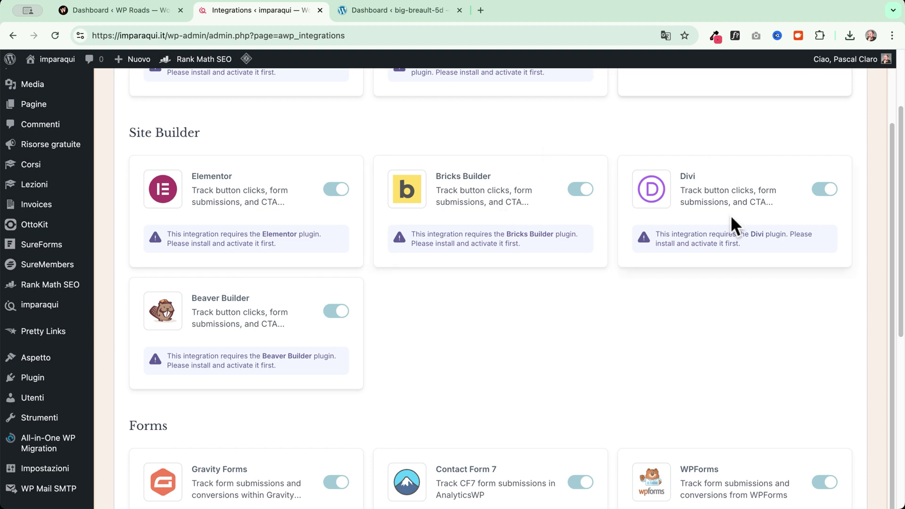
scroll(242, 325, down, 6)
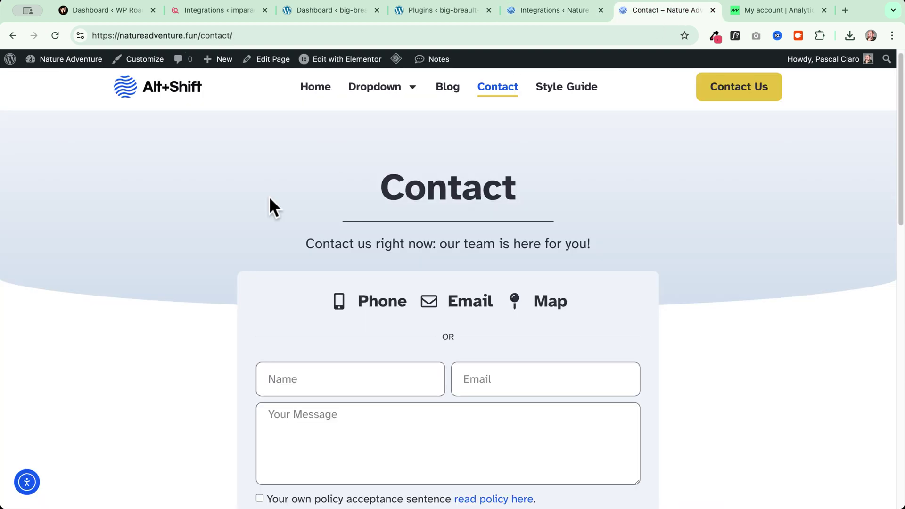
scroll(222, 199, down, 5)
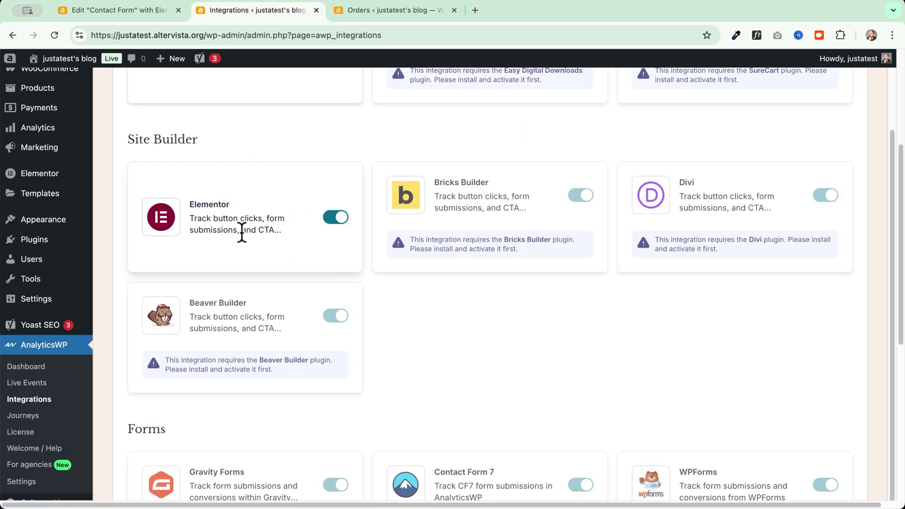
Step: In the Contact Form's Elementor editor, toggle AnalyticsWP Enable Tracking off and back on
click(118, 10)
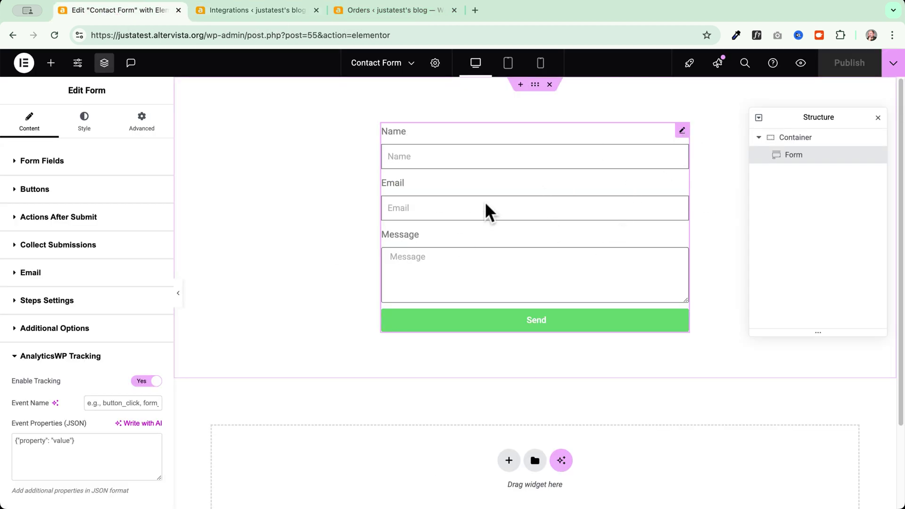
scroll(55, 371, down, 3)
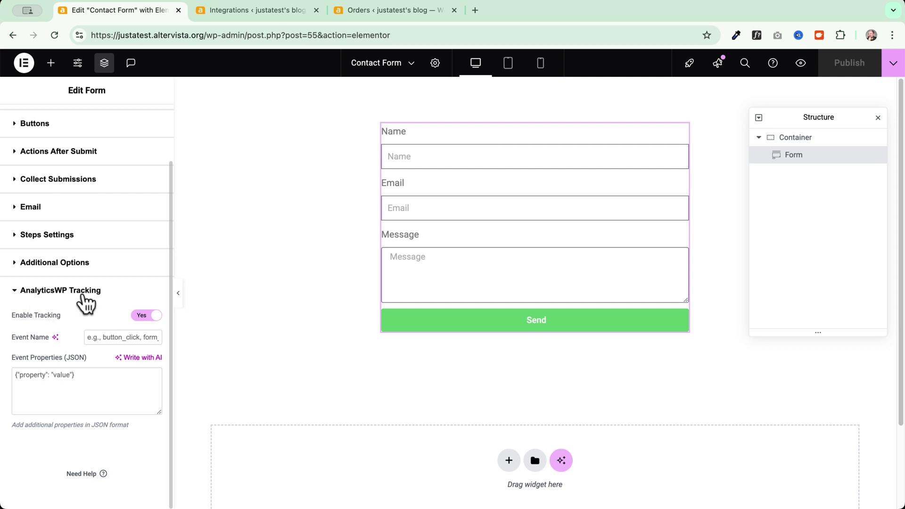
click(146, 315)
click(146, 381)
scroll(24, 410, down, 3)
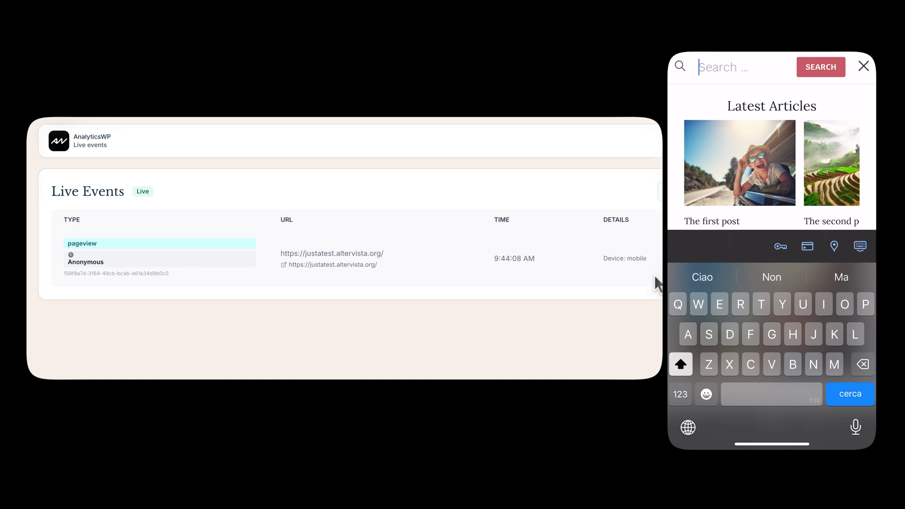
Step: On the phone, search the site for 'Contact' and open the Contact Form page
text(Conta)
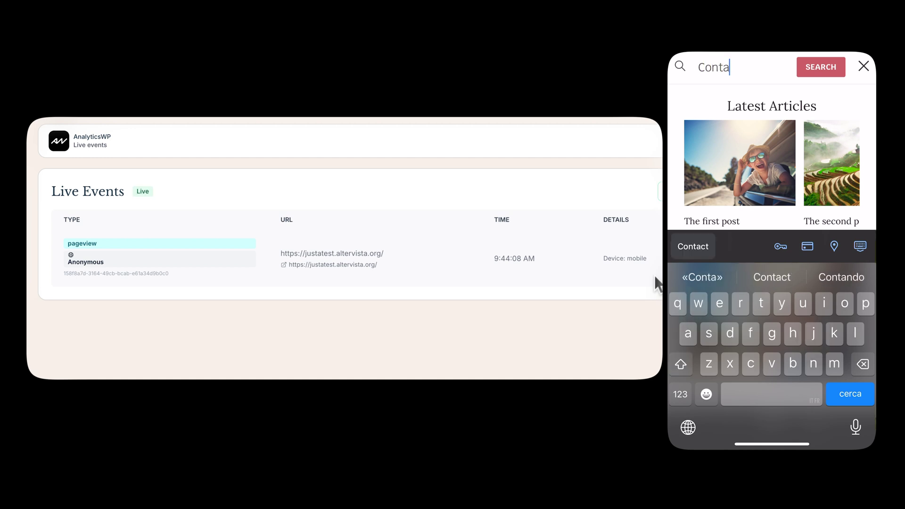
text(ct)
key(Return)
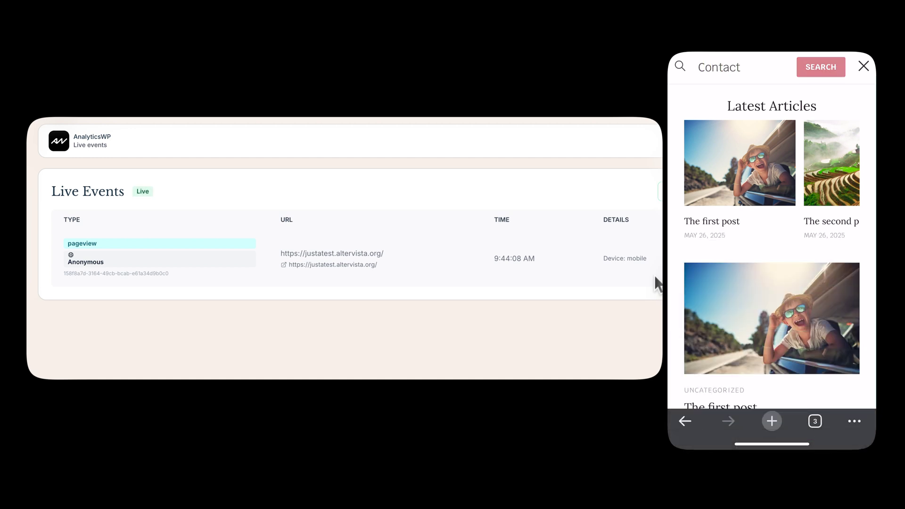
click(782, 134)
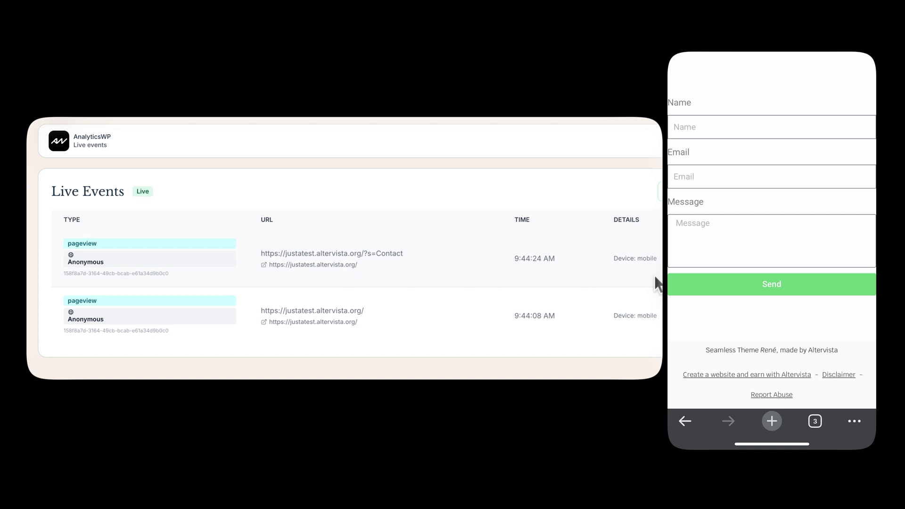
Step: Fill the contact form with Name 'Test' and message 'Hi there!', correcting the typo
click(771, 132)
text(Test)
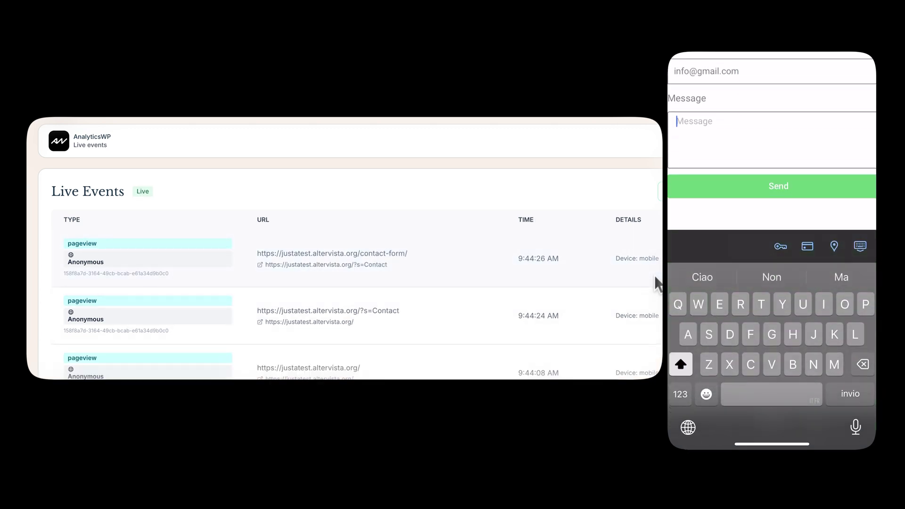
text(H)
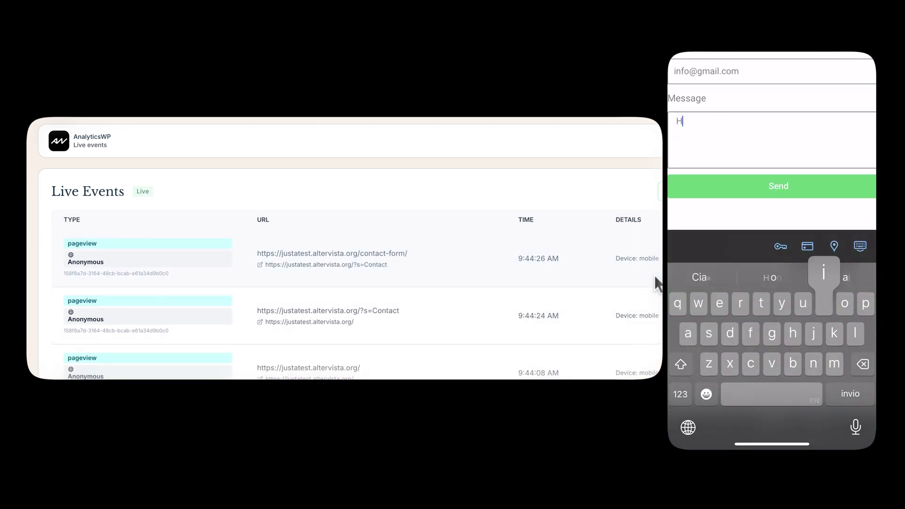
text(o there!)
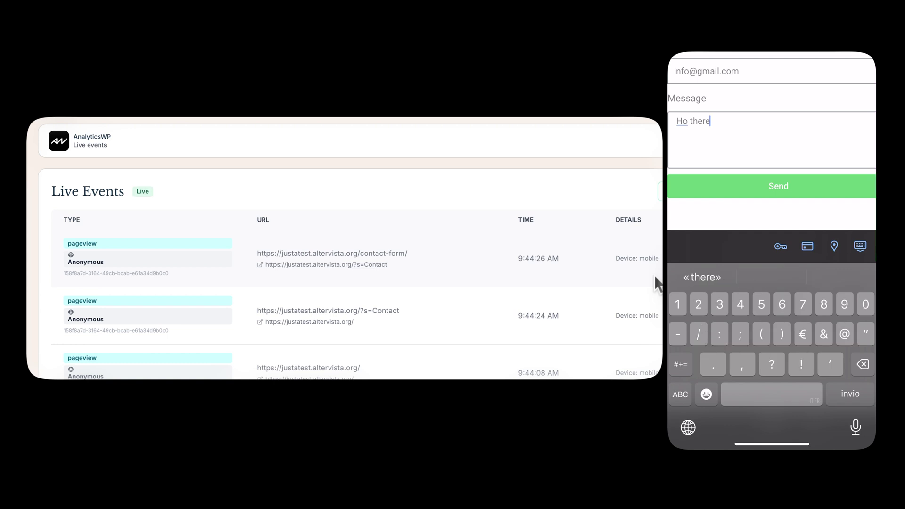
double_click(682, 121)
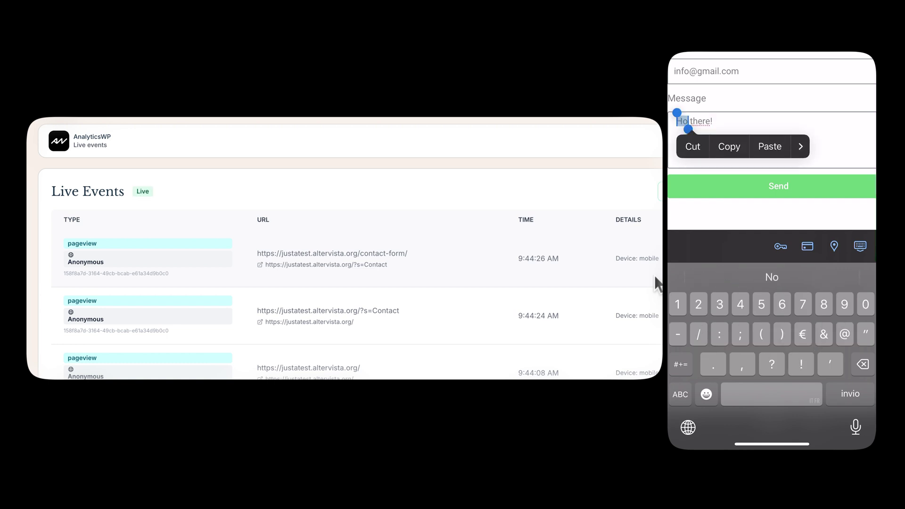
text(Hi)
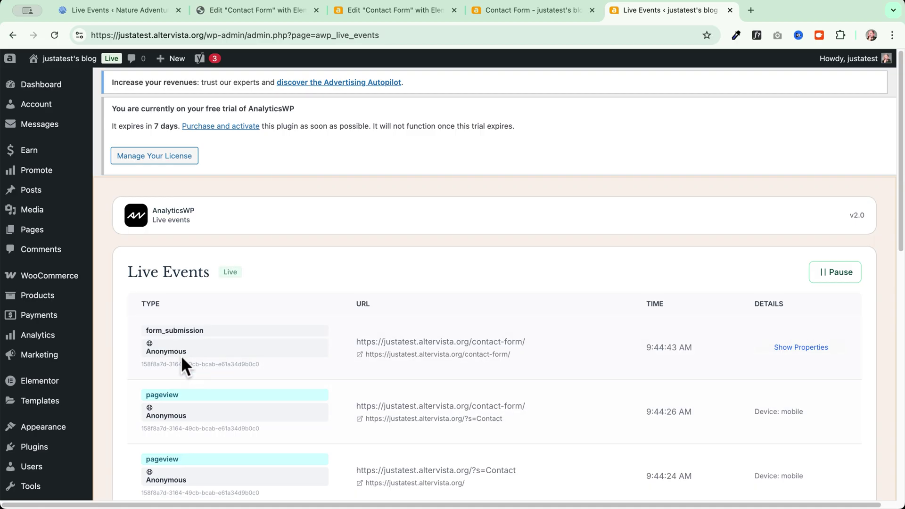
Step: Show the form_submission event's properties and highlight its form_name 'New Form'
scroll(177, 350, down, 3)
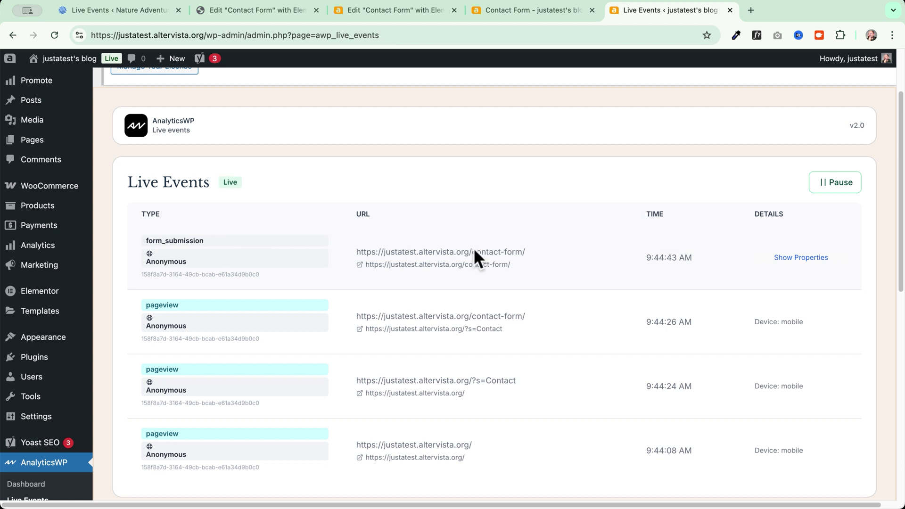
click(802, 258)
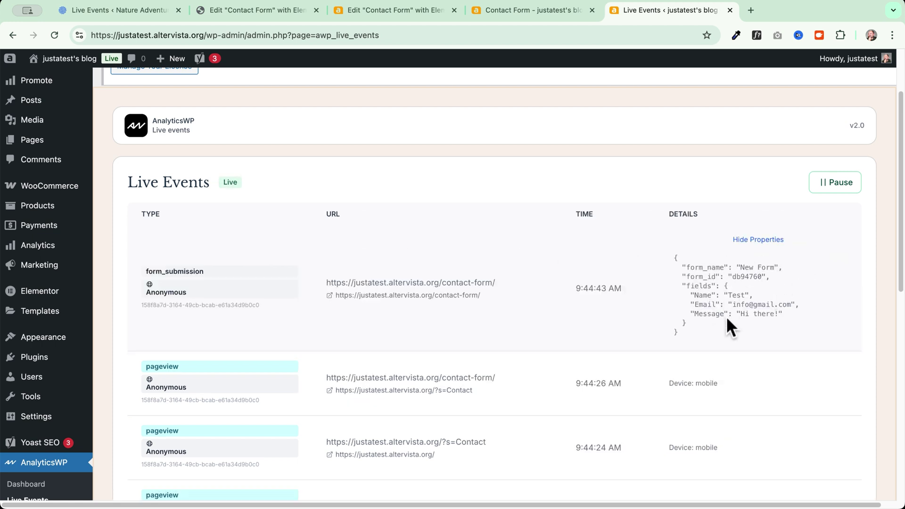
drag(742, 267, 777, 267)
click(425, 10)
Step: Compare the form's Form Name 'New Form' in Elementor with the logged submission
scroll(66, 218, up, 1)
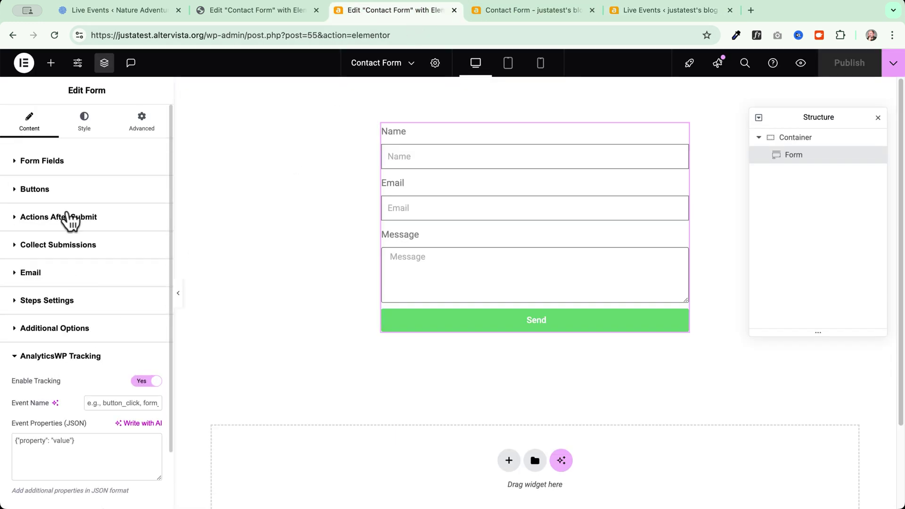
click(52, 162)
click(123, 187)
drag(122, 186, 68, 189)
click(641, 17)
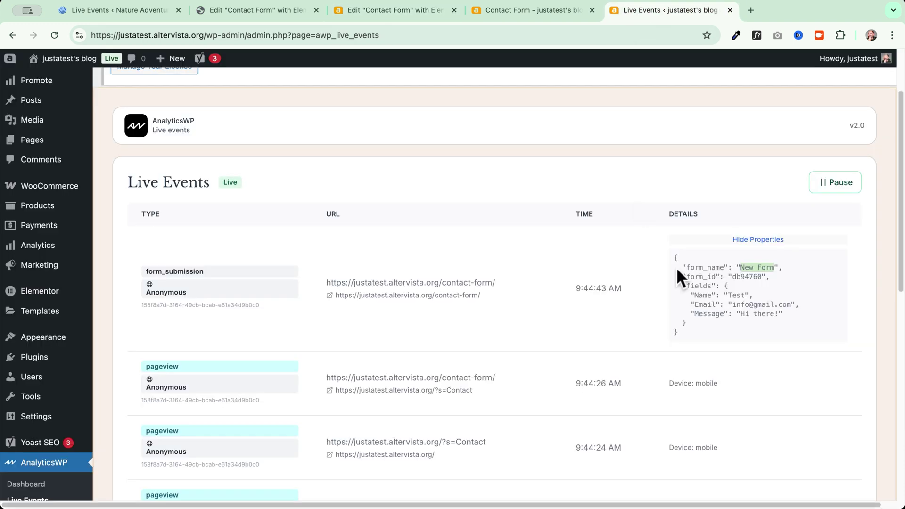
drag(762, 277, 732, 277)
Step: Check the Form ID under Additional Options against the logged form_id db94760
click(389, 10)
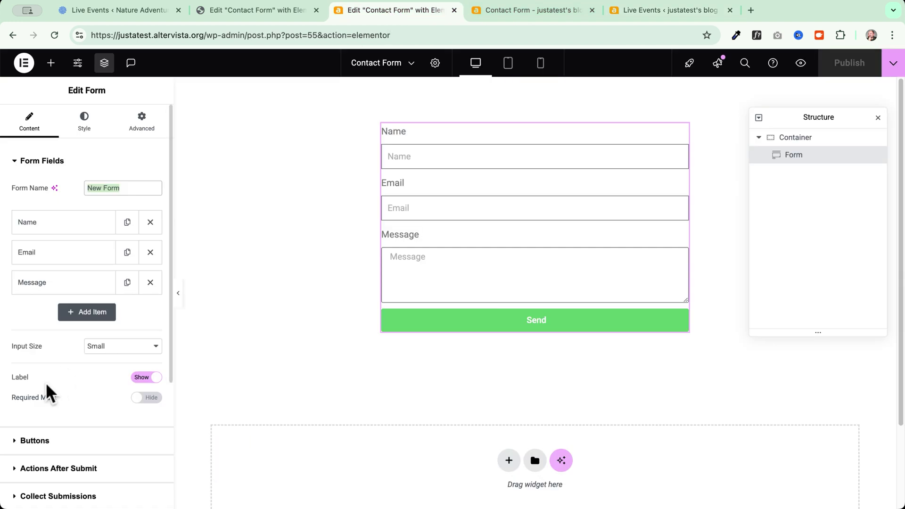
scroll(41, 391, down, 4)
click(52, 398)
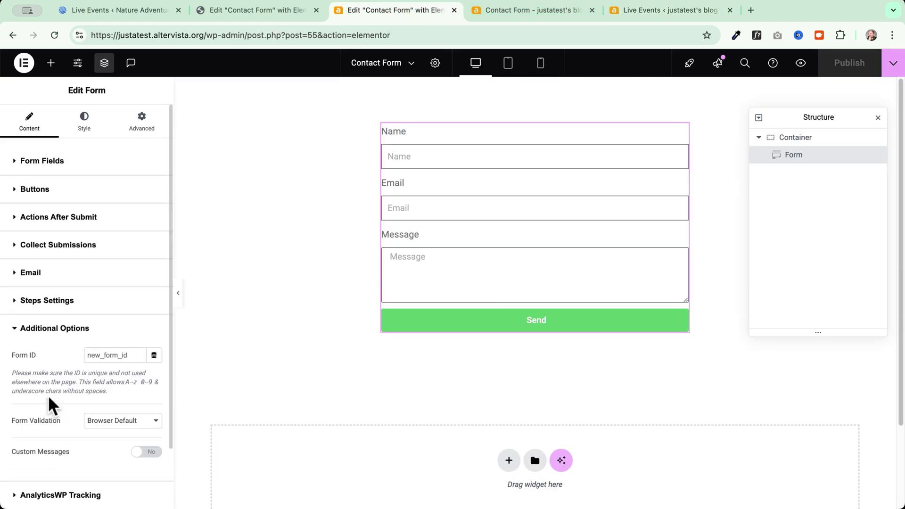
click(116, 356)
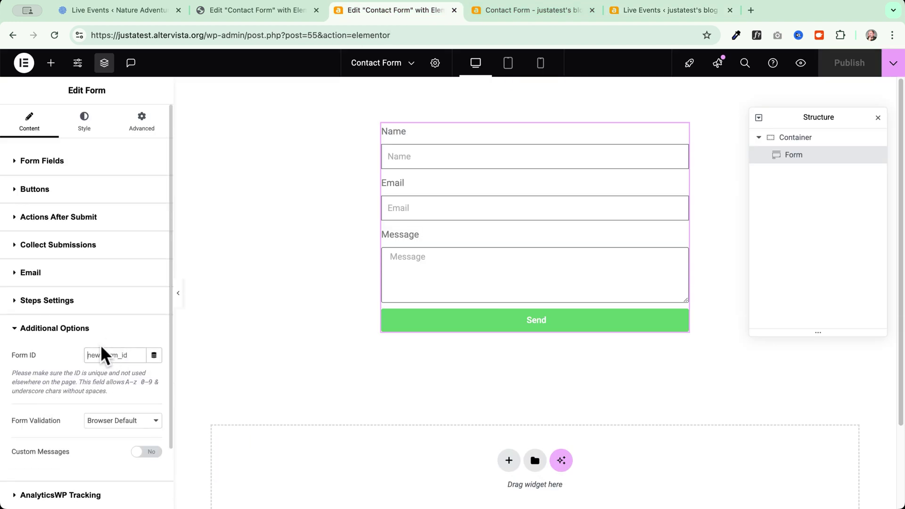
click(665, 11)
scroll(716, 306, down, 1)
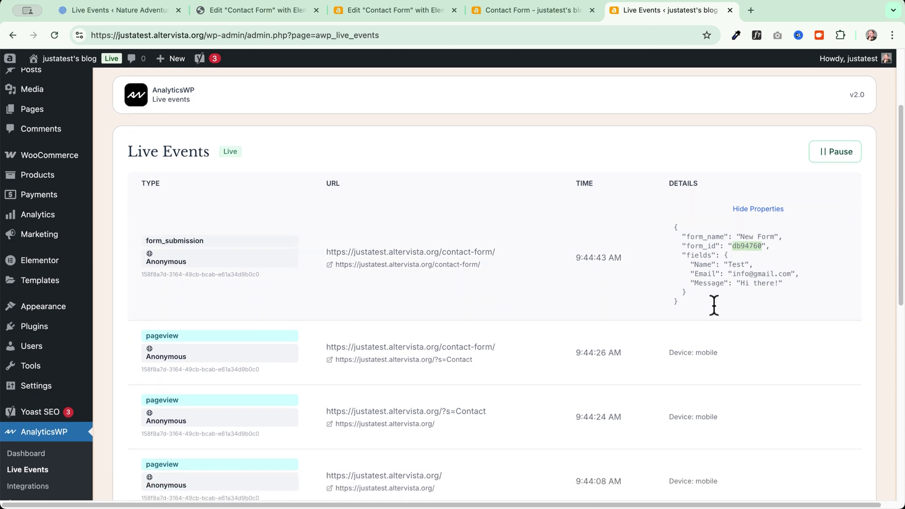
drag(787, 282, 690, 261)
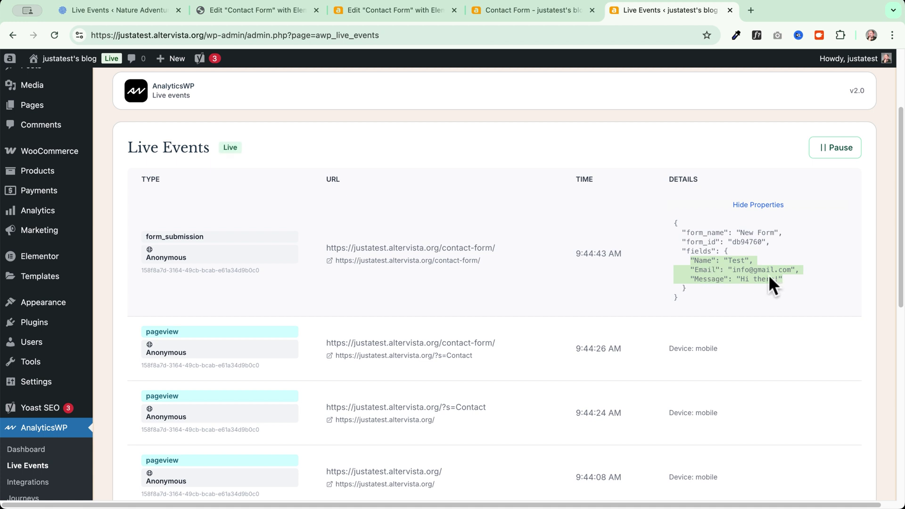
click(790, 281)
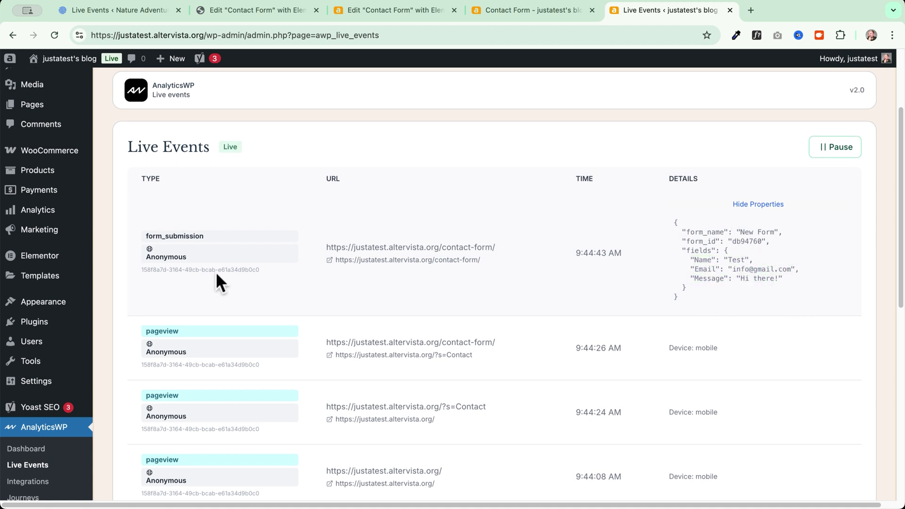
scroll(216, 270, down, 5)
Step: Open the first anonymous visitor's journey from Journeys and scroll to its Form_submission event
click(24, 400)
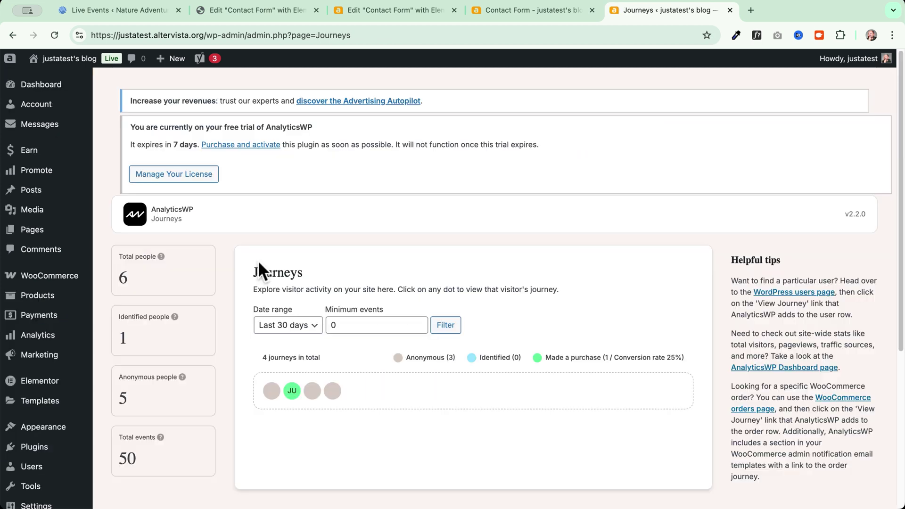
scroll(246, 269, down, 2)
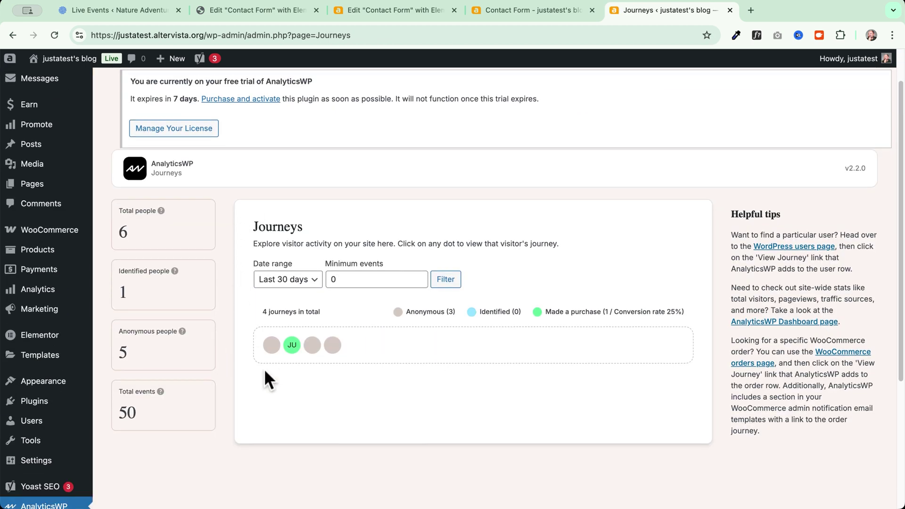
mouse_move(271, 347)
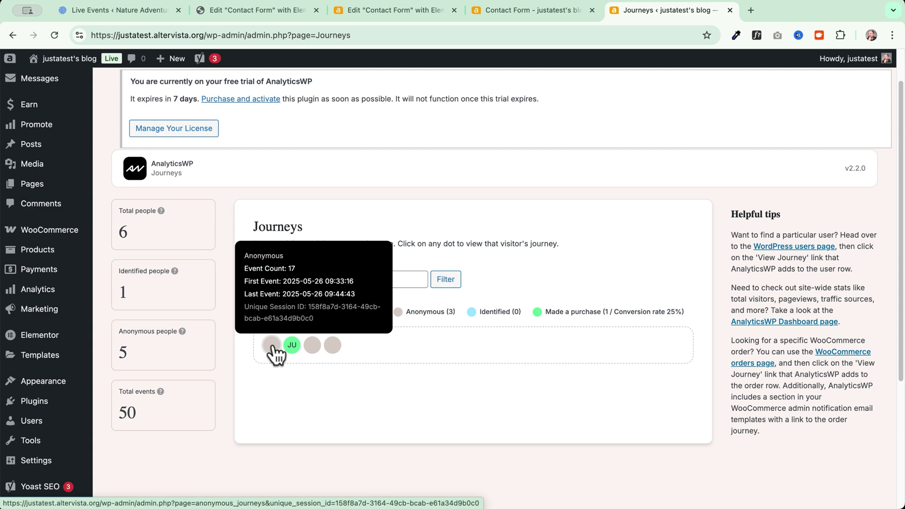
click(271, 345)
scroll(392, 402, down, 5)
scroll(393, 409, up, 3)
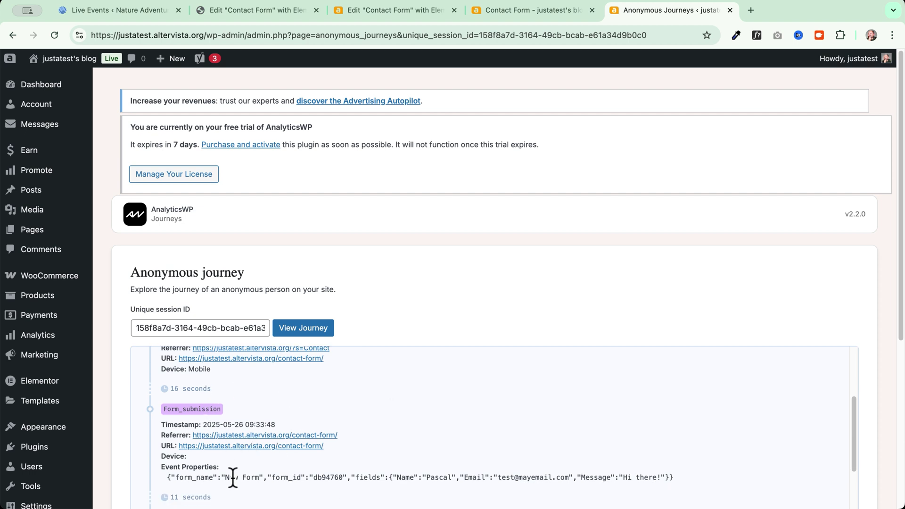
scroll(202, 426, down, 10)
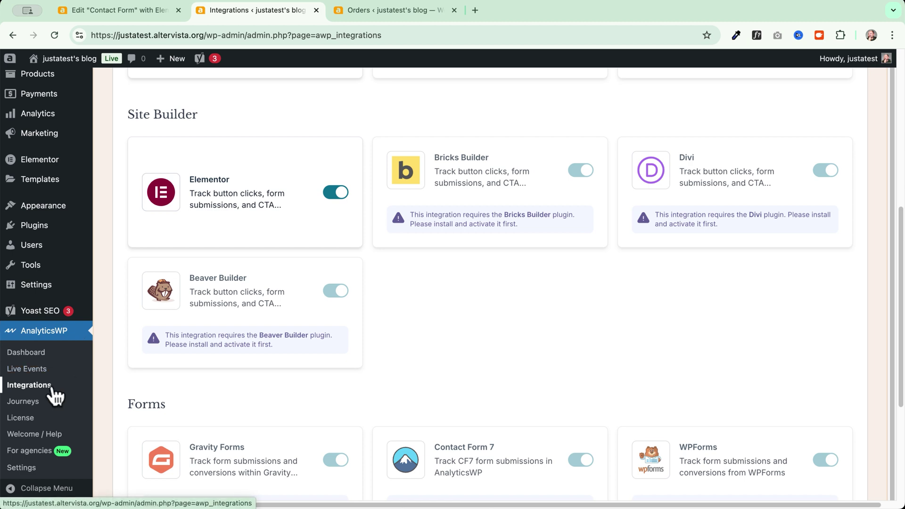
scroll(196, 293, up, 2)
scroll(196, 292, up, 5)
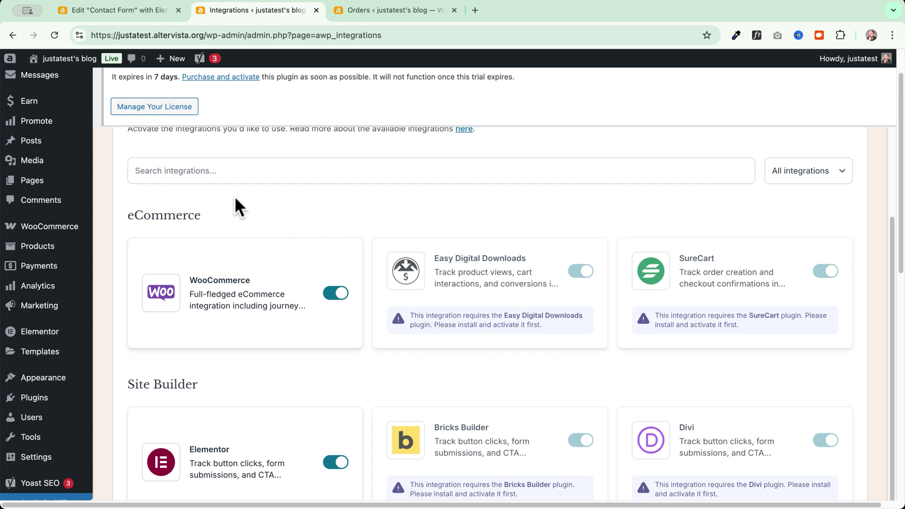
scroll(237, 204, down, 1)
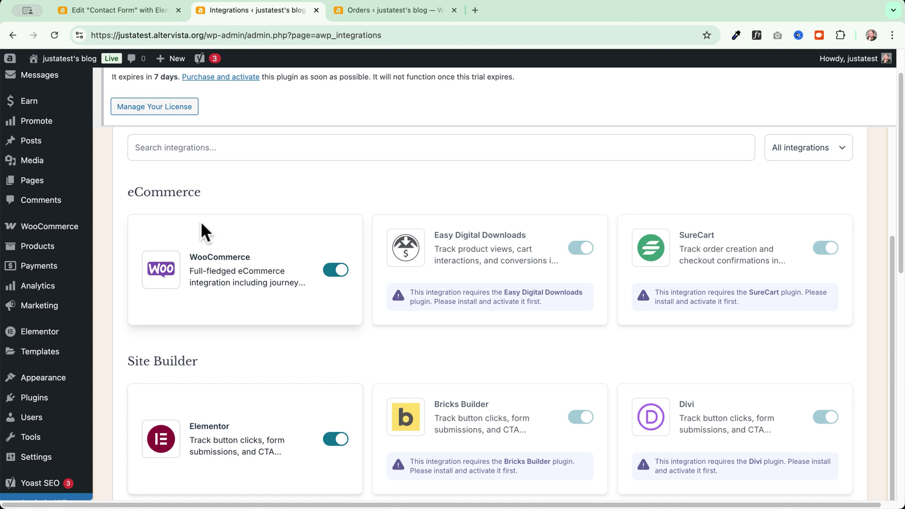
Step: Review the 'How did you hear about us?' checkout question setting and its checkout field label
key(super+bracketleft)
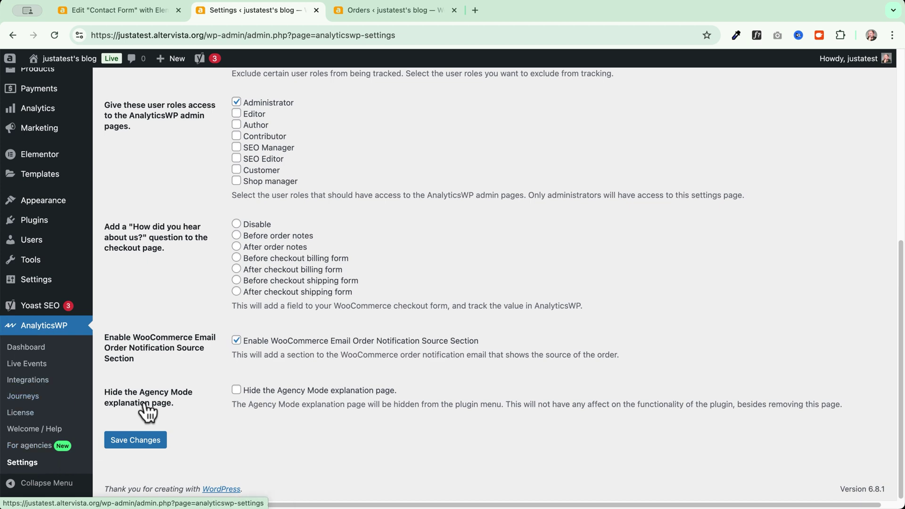
scroll(115, 191, up, 2)
scroll(159, 229, down, 2)
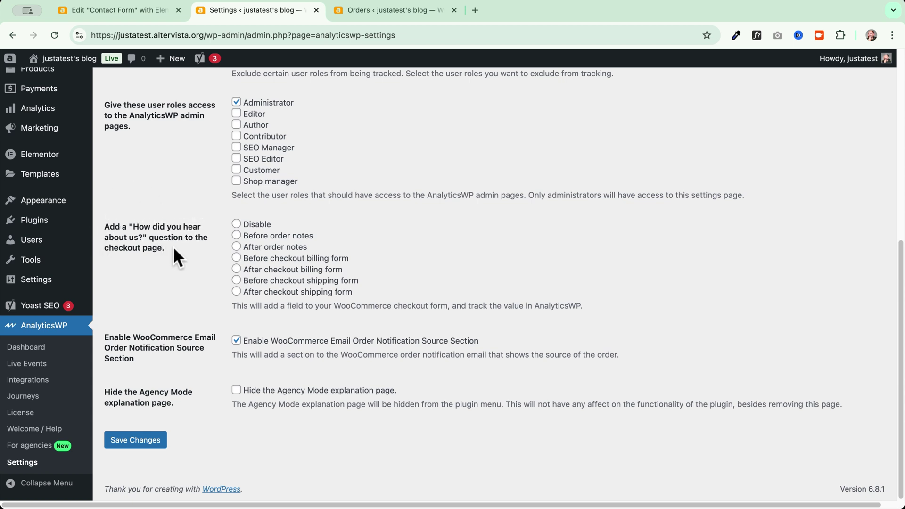
drag(232, 308, 601, 321)
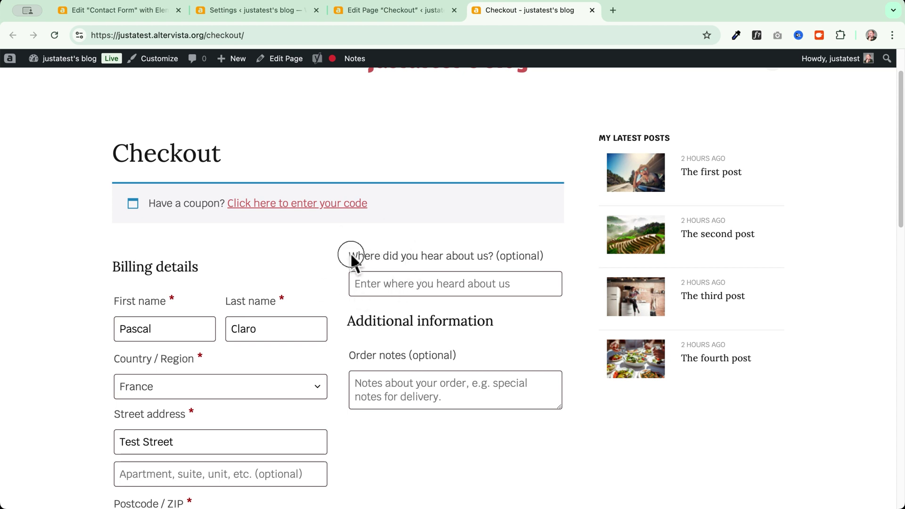
drag(352, 257, 550, 261)
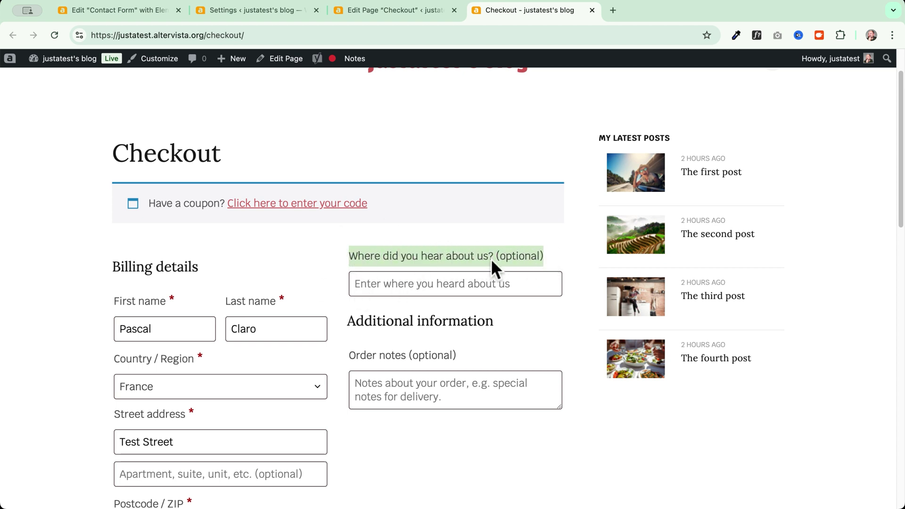
Step: Try the 'Where did you hear about us?' checkout field, then return to the AnalyticsWP settings
click(426, 273)
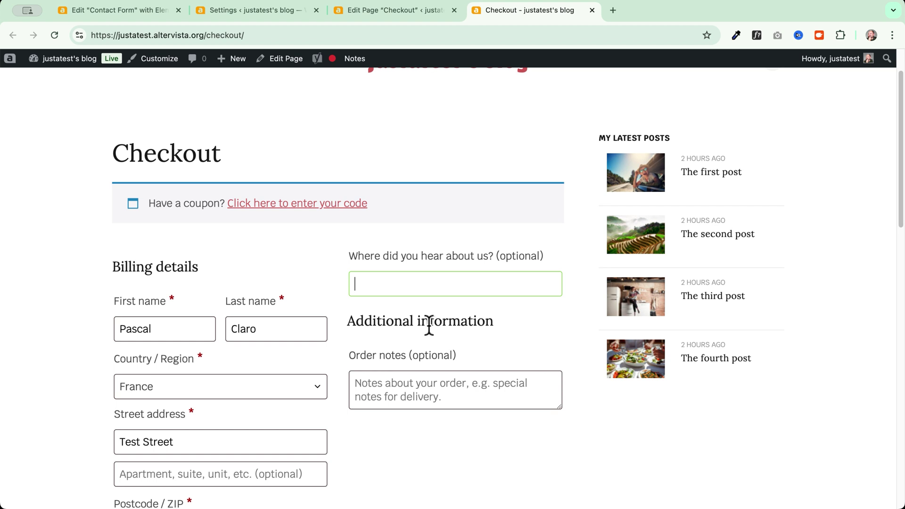
key(super+2)
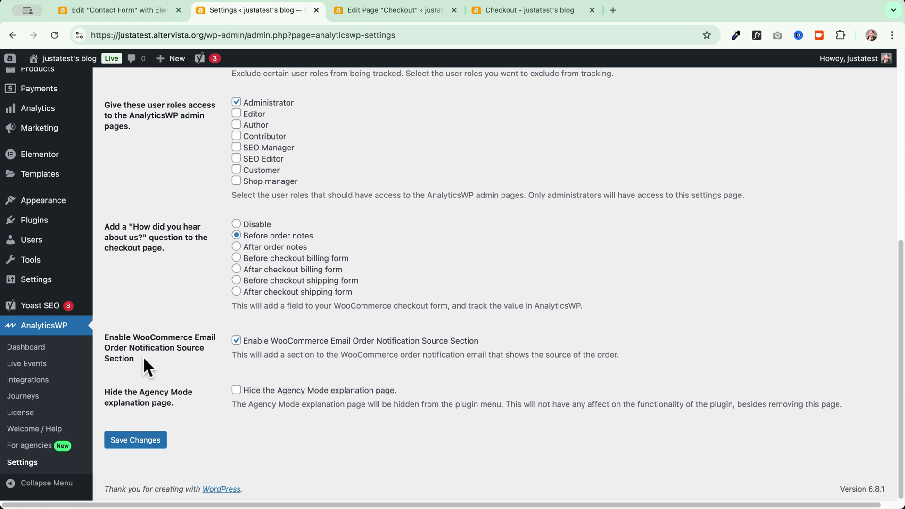
Step: Show the screenshot of the 'Congratulations on the sale!' notification email
click(641, 7)
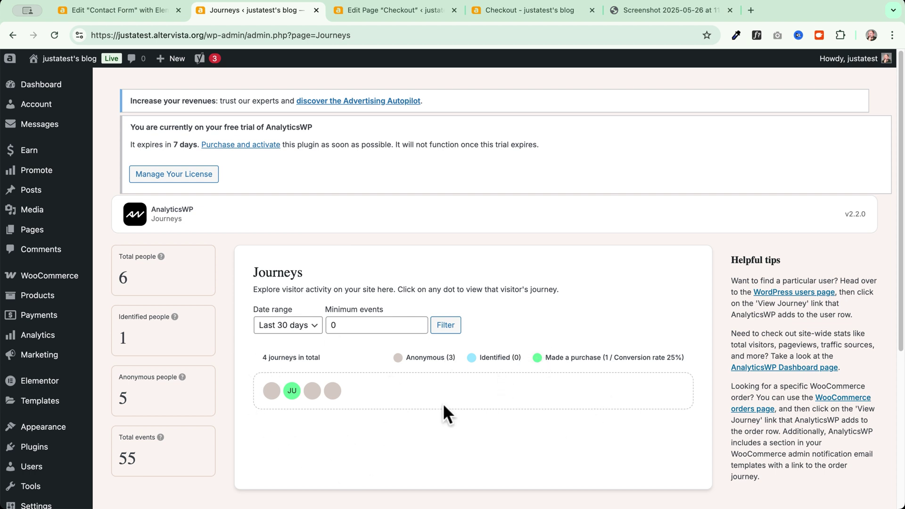
Step: Open the JU buyer's journey and find its woocommerce_order conversion with ID 54
click(294, 391)
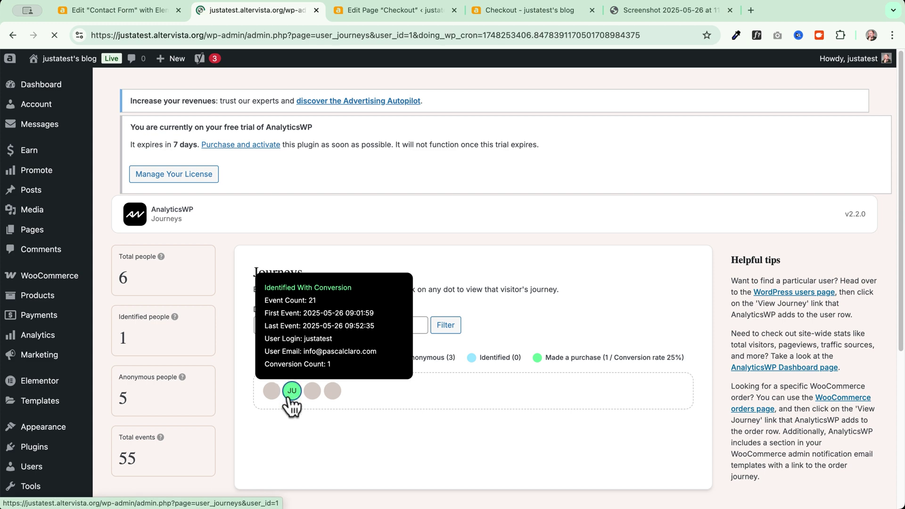
scroll(222, 388, down, 10)
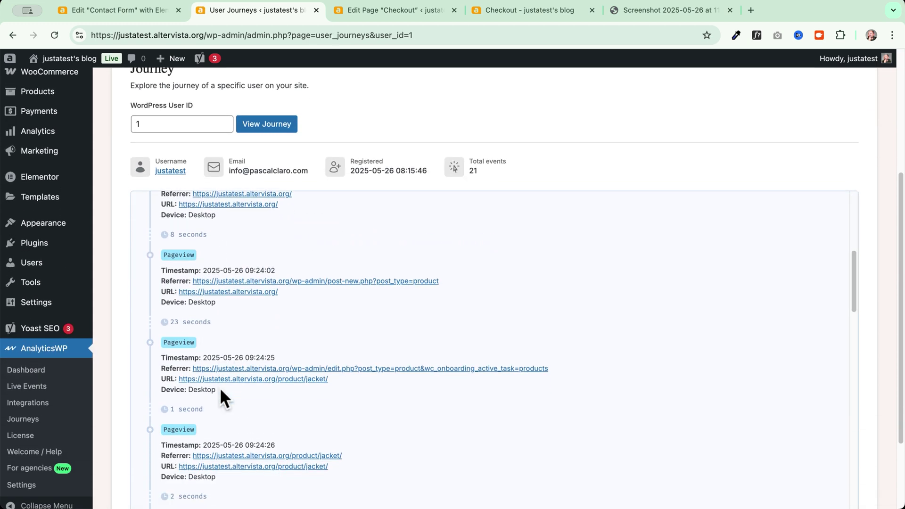
scroll(220, 388, down, 6)
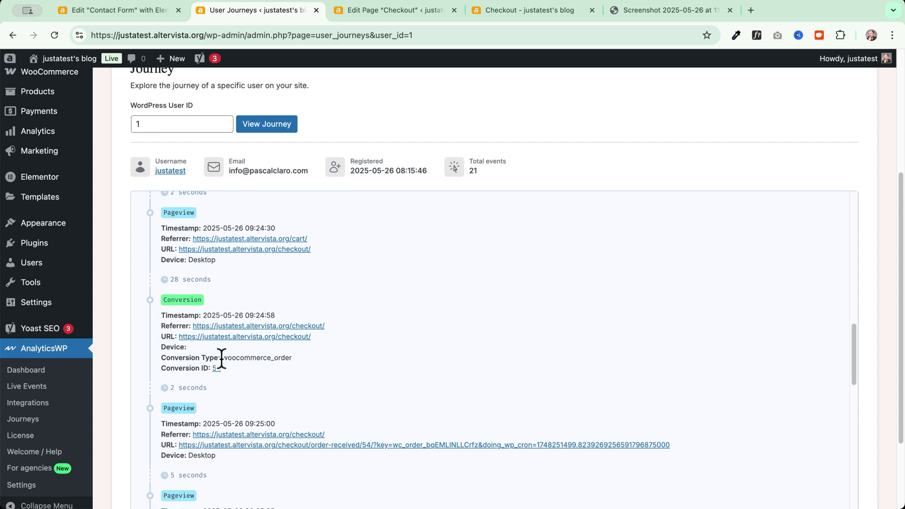
drag(228, 359, 317, 355)
click(317, 357)
scroll(266, 334, down, 2)
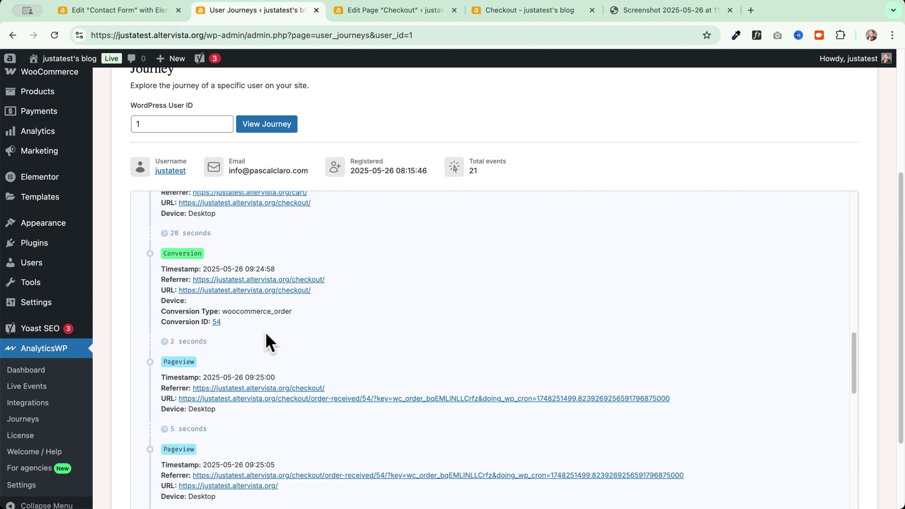
Step: Load the conversion journey for order 54 and review the customer's pageviews before purchase
click(217, 322)
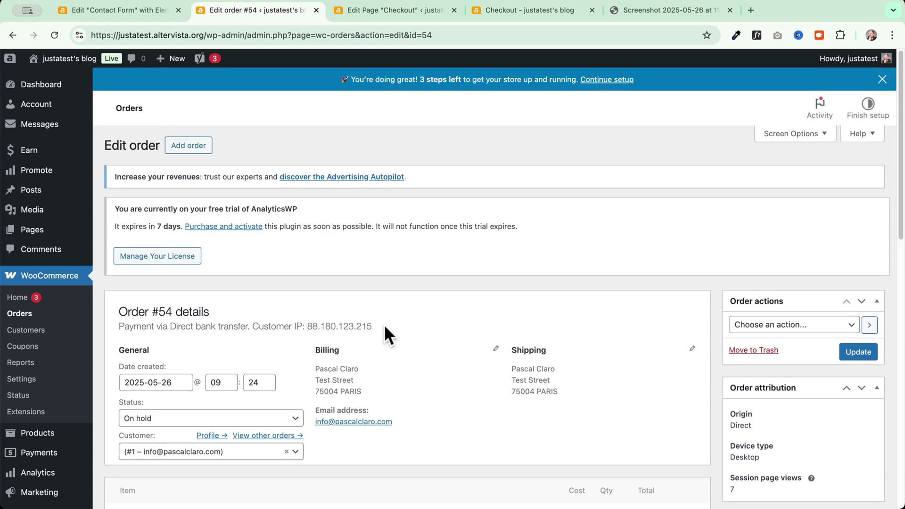
scroll(692, 211, down, 9)
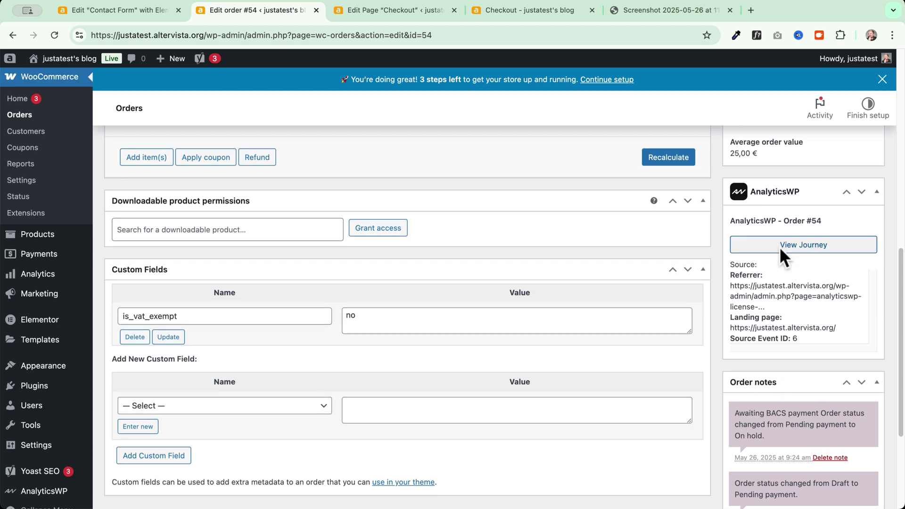
click(781, 254)
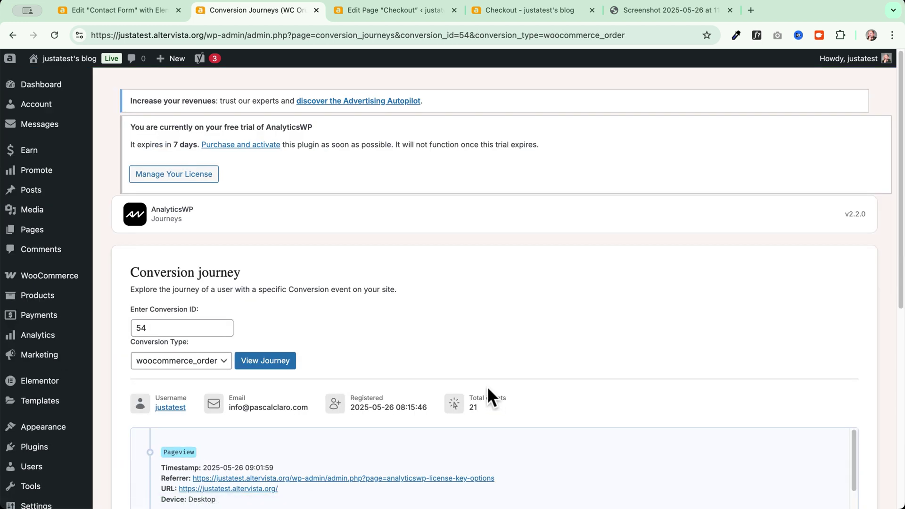
scroll(427, 316, down, 5)
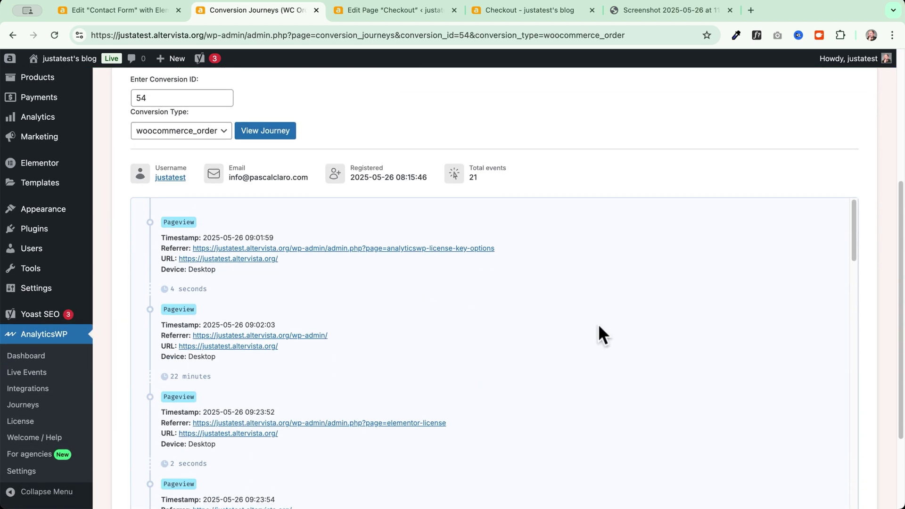
scroll(598, 324, down, 2)
scroll(598, 324, up, 2)
scroll(594, 345, down, 15)
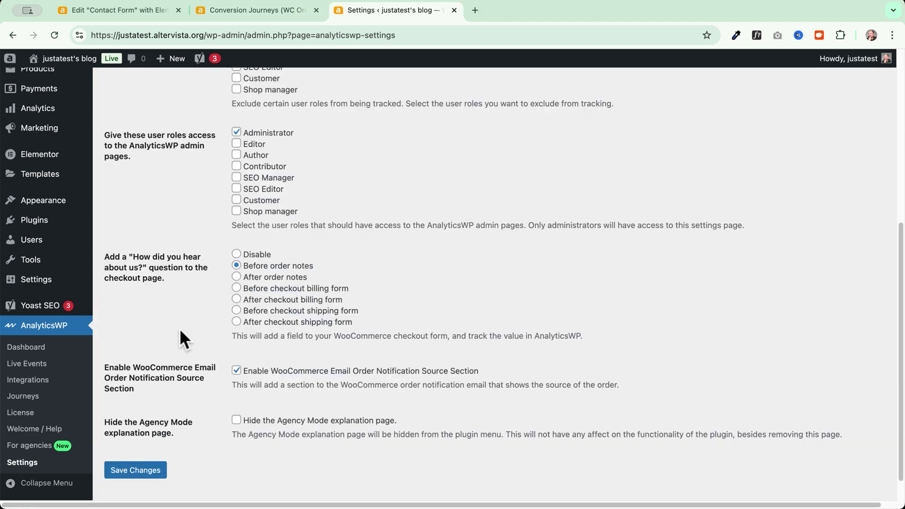
Step: Read the Agency Mode page, highlighting Client Grouping, and follow Get Agency Mode to analyticswp.com
scroll(182, 337, down, 2)
click(19, 447)
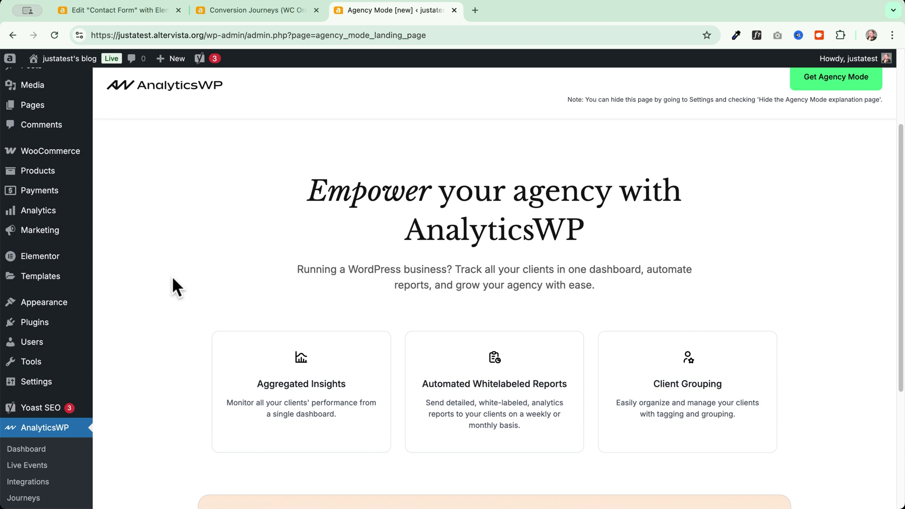
scroll(173, 279, down, 4)
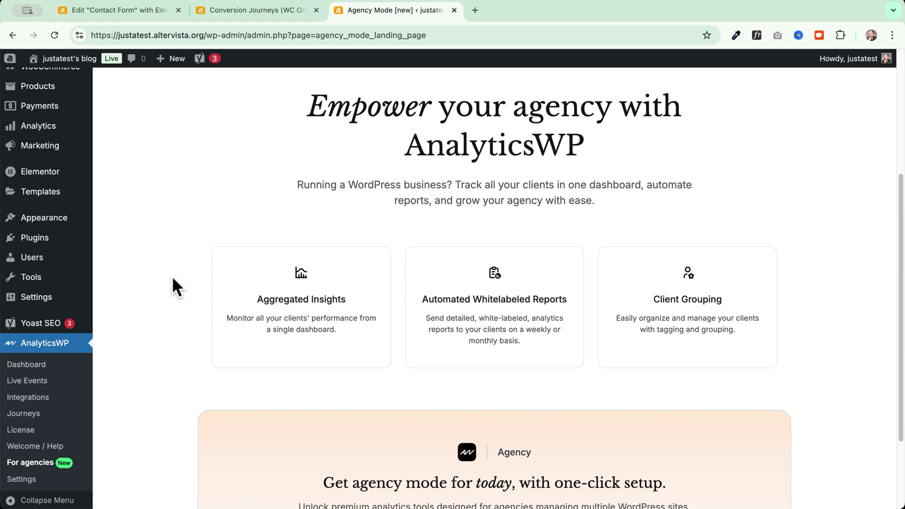
scroll(207, 264, down, 3)
drag(242, 253, 376, 250)
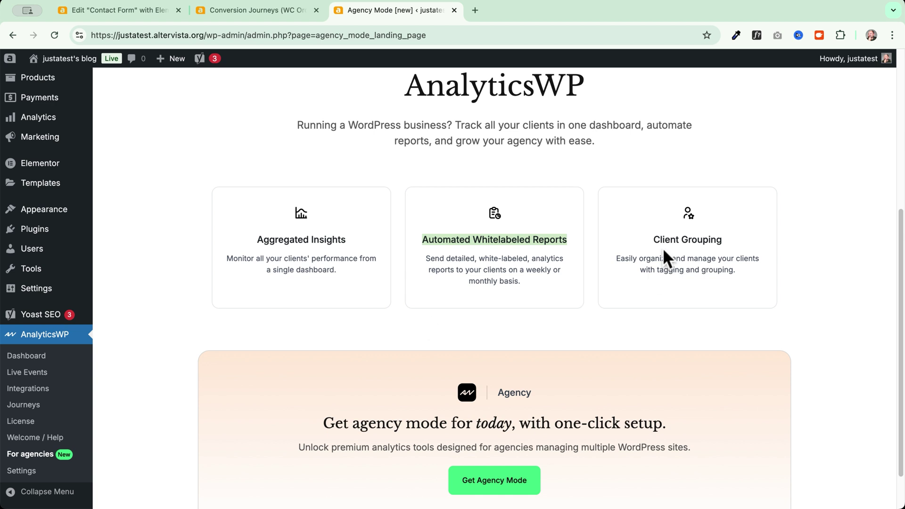
drag(653, 240, 735, 241)
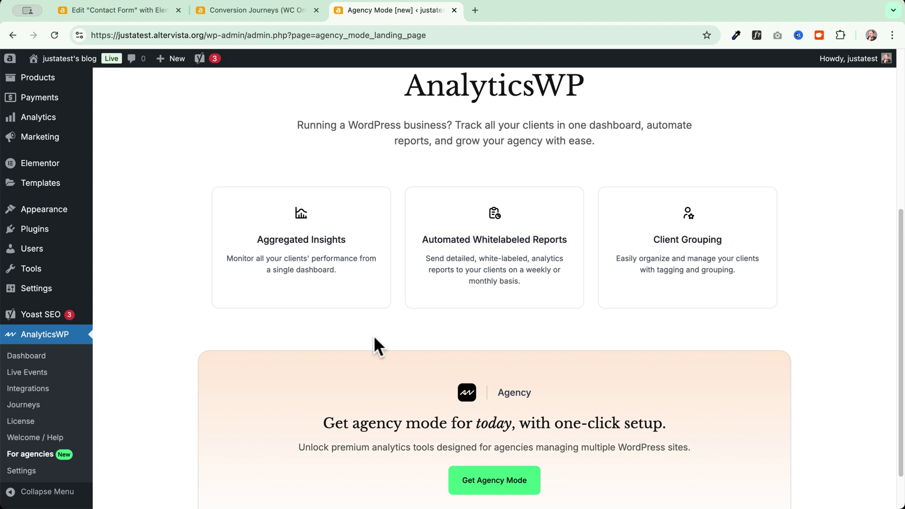
scroll(374, 340, down, 2)
click(484, 431)
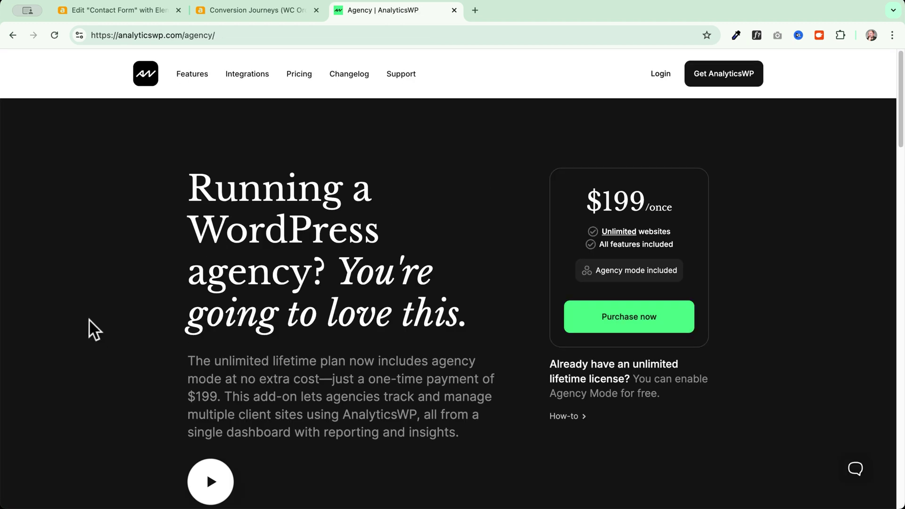
Step: Play the Loom demo video of agency mode on the AnalyticsWP Agency page
scroll(149, 374, down, 4)
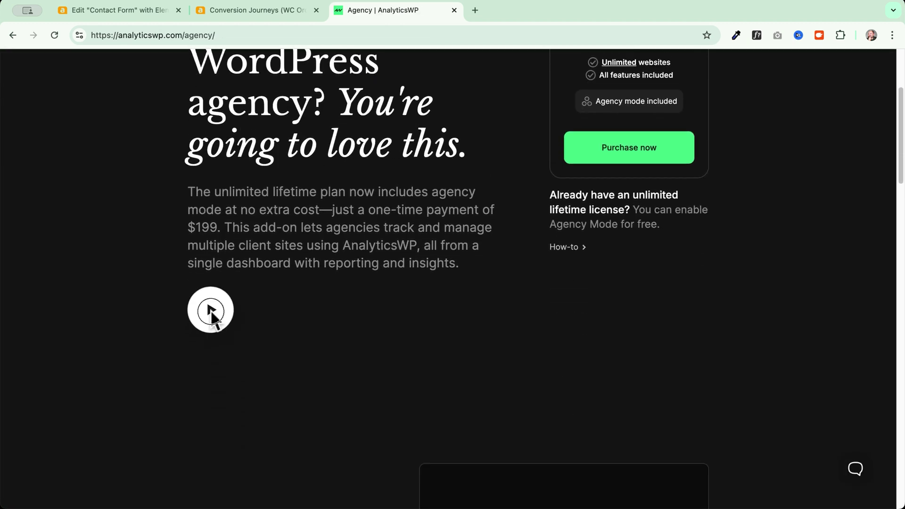
click(208, 313)
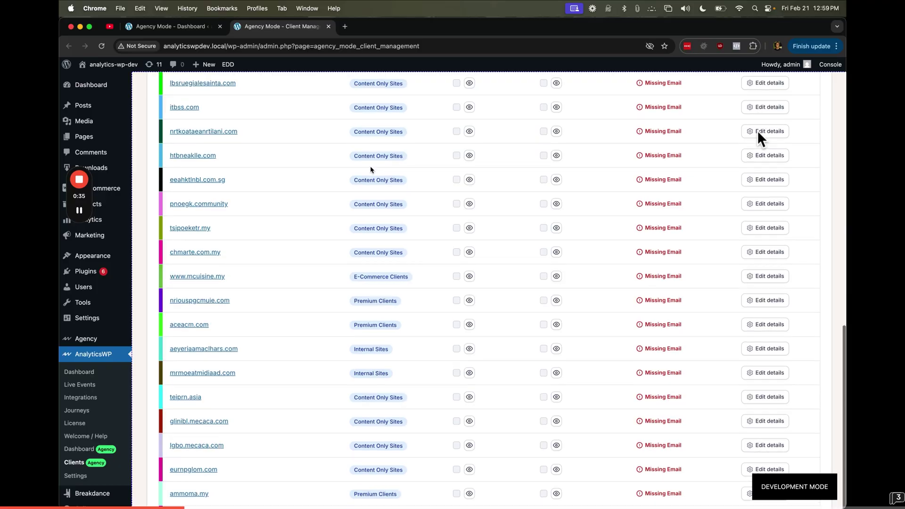
scroll(757, 130, down, 10)
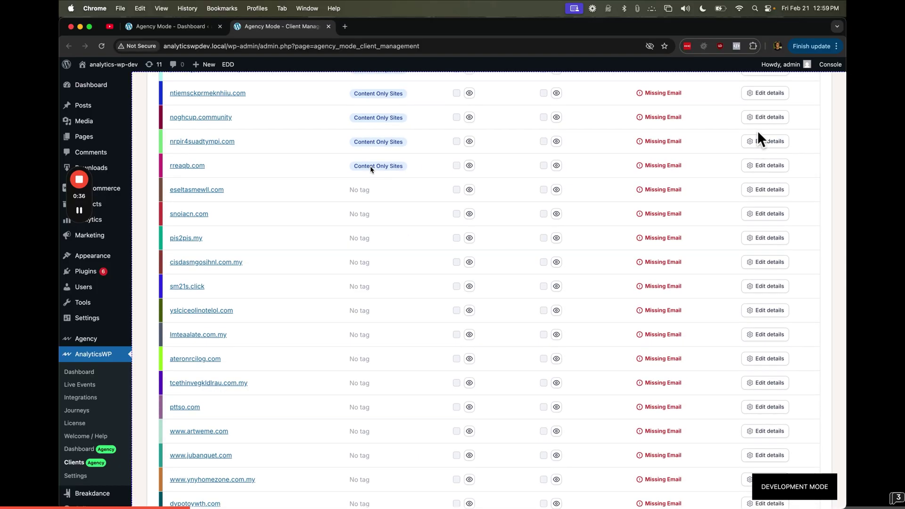
scroll(758, 131, down, 10)
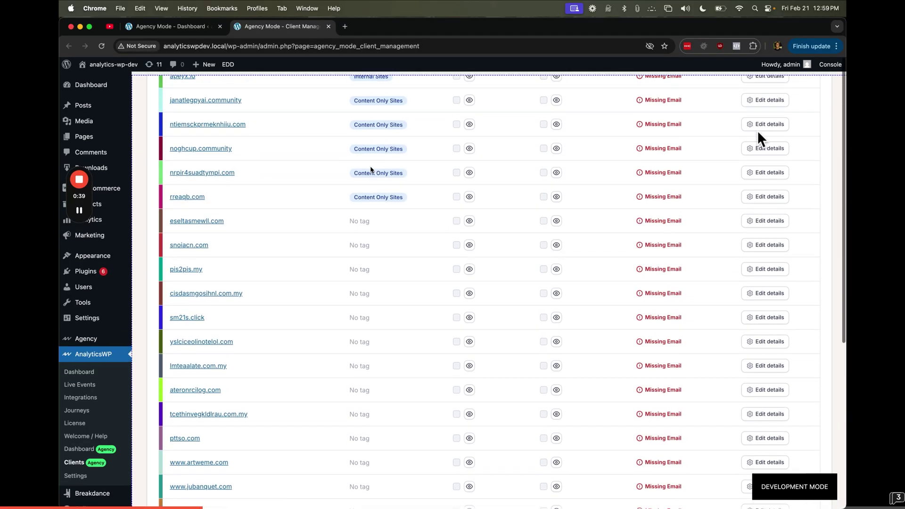
scroll(757, 130, up, 15)
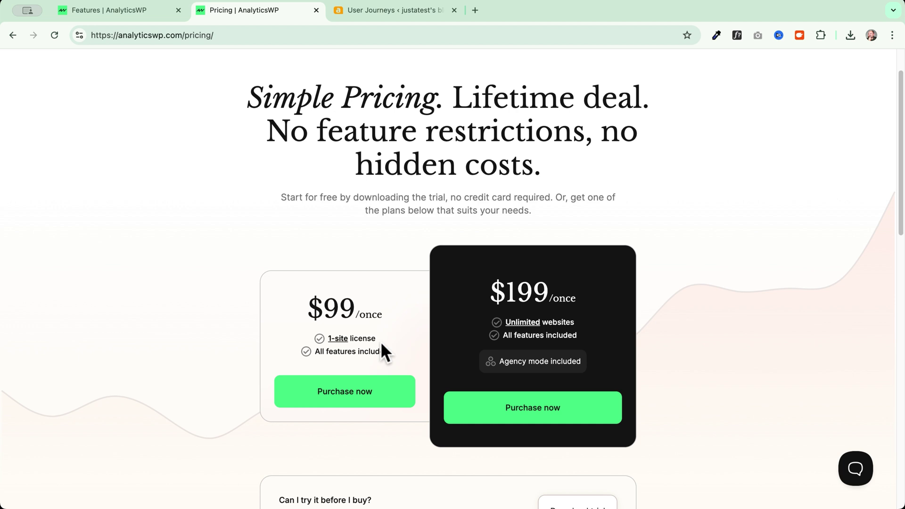
Step: Start checkout for the $199 unlimited plan, with Agency mode included at $0.00
scroll(514, 426, down, 1)
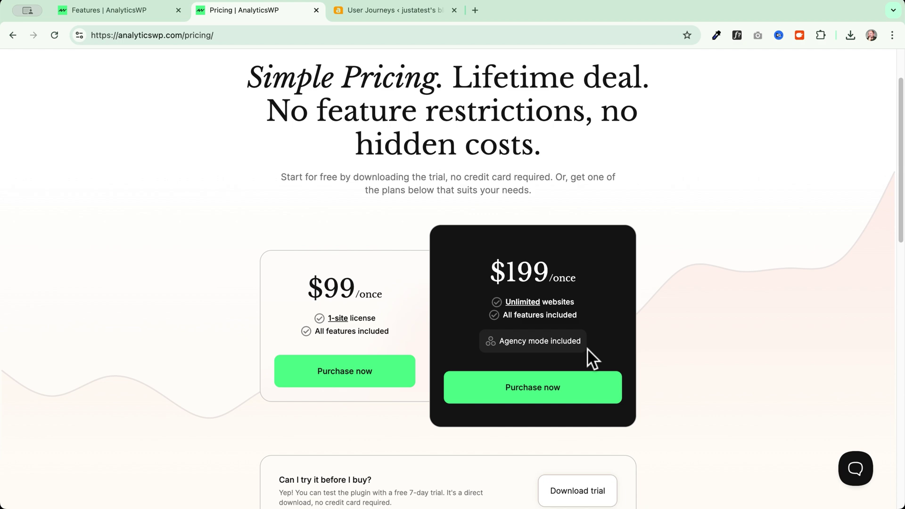
scroll(587, 348, up, 1)
key(super+r)
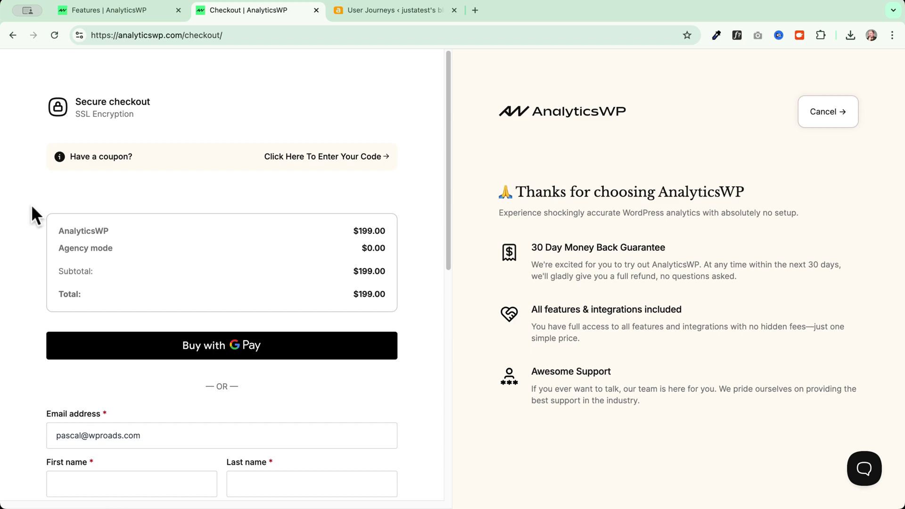
Step: Switch the checkout payment method to PayPal
scroll(27, 208, down, 7)
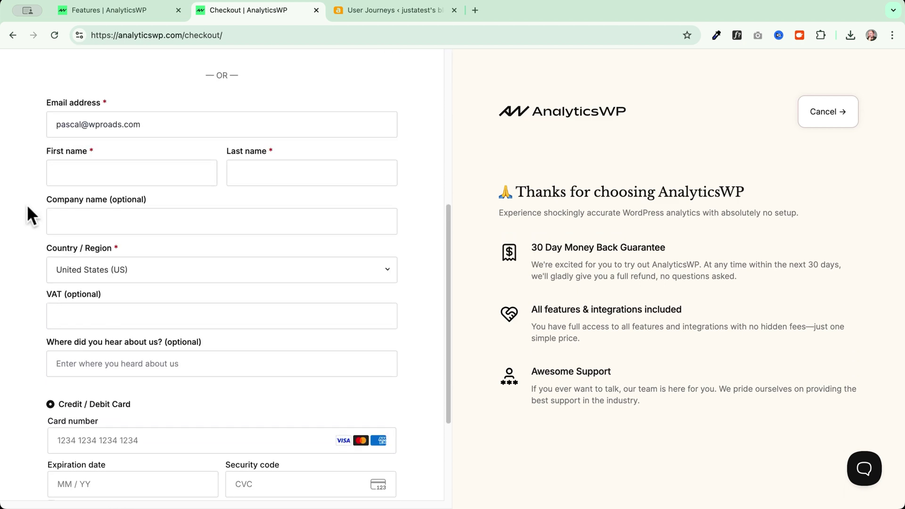
scroll(29, 219, down, 3)
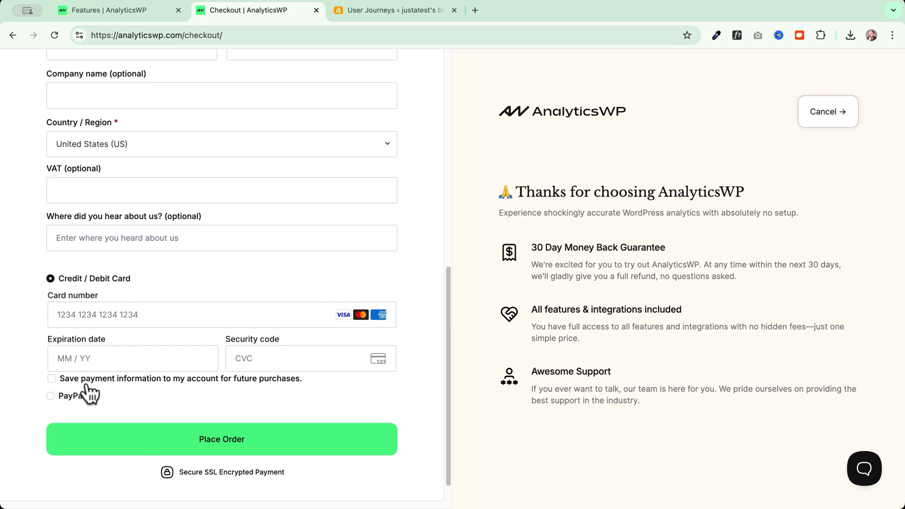
click(77, 397)
Step: Apply the discount coupon, cutting the checkout total from $199.00 to $179.10
scroll(316, 168, up, 10)
click(316, 160)
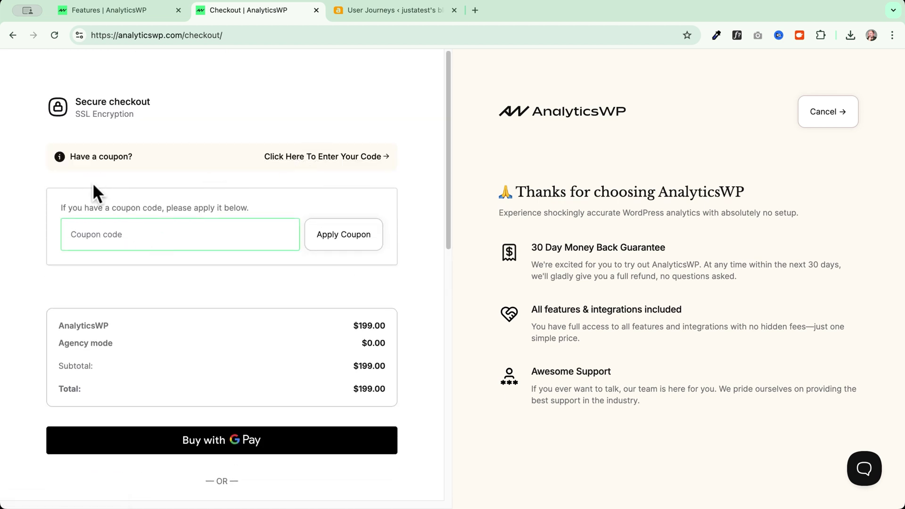
text(pascal10)
scroll(76, 248, up, 5)
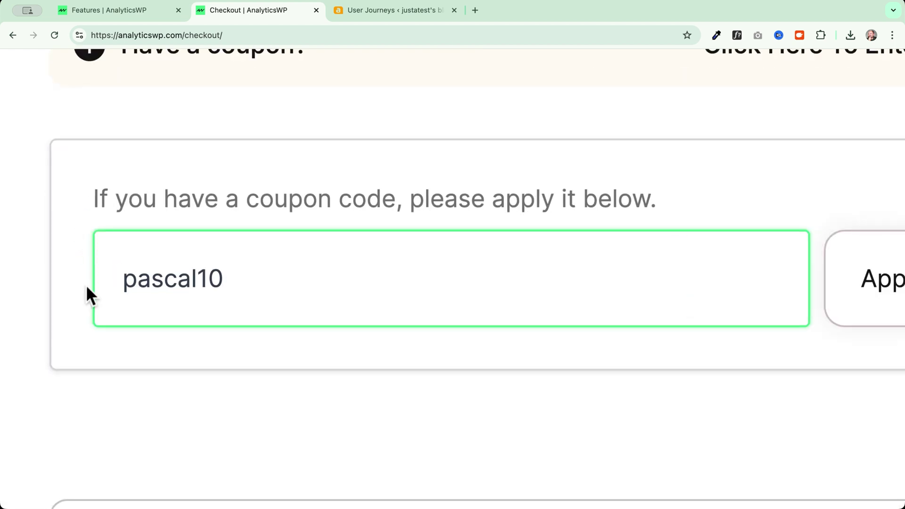
scroll(86, 284, down, 5)
click(347, 233)
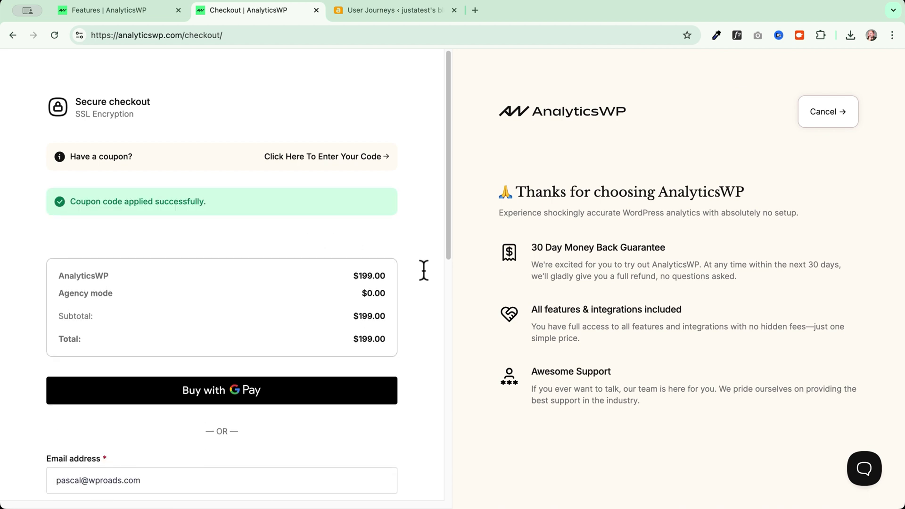
click(54, 34)
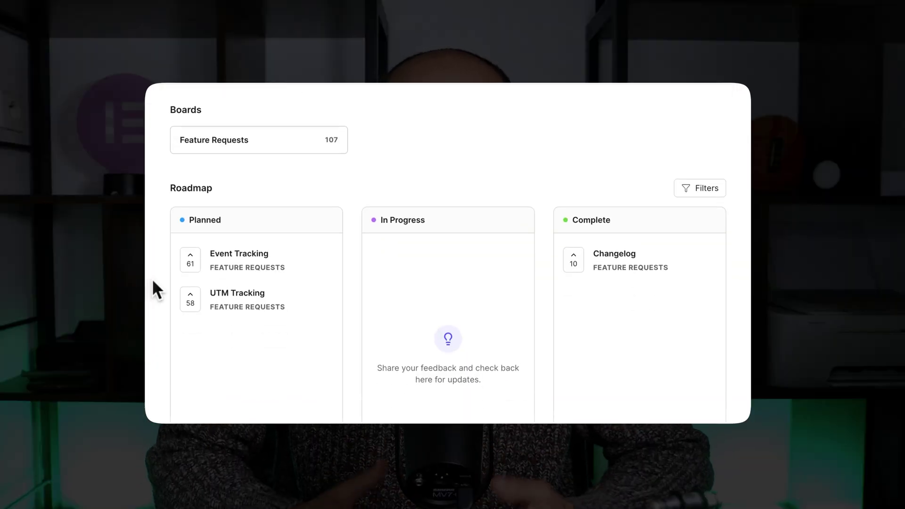
Step: Upvote the Event Tracking, UTM Tracking and Geographical/Territory chart requests on Canny
click(190, 260)
click(190, 299)
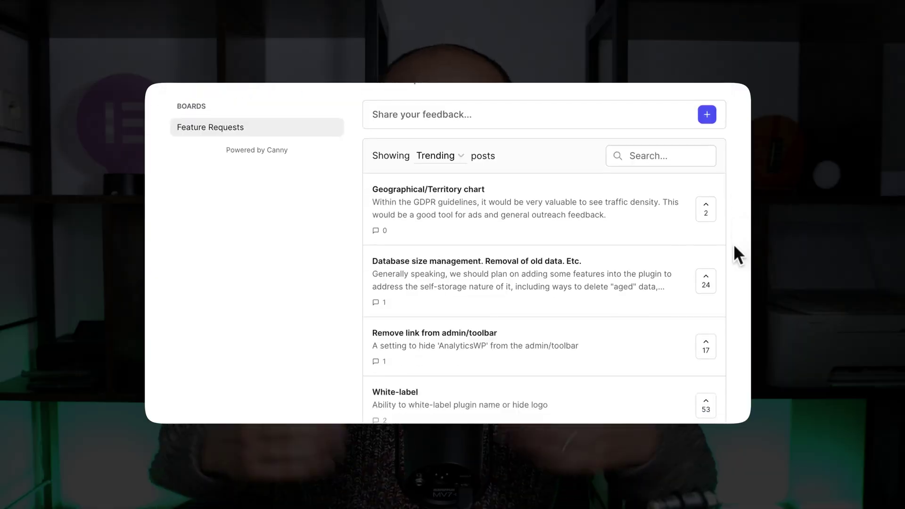
click(706, 210)
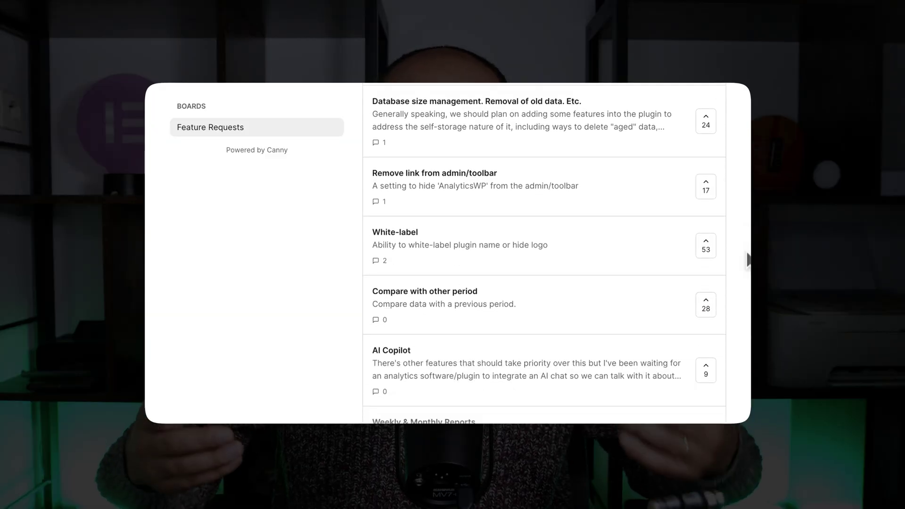
scroll(748, 259, down, 3)
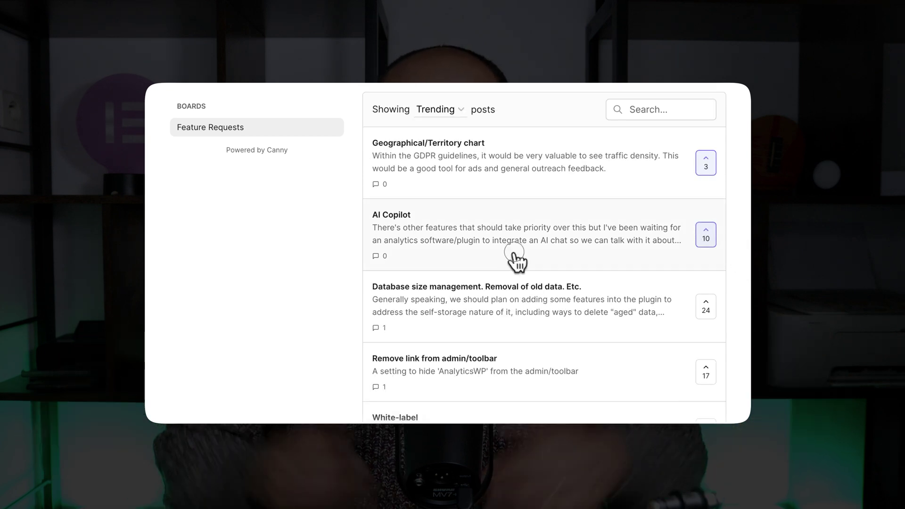
click(517, 257)
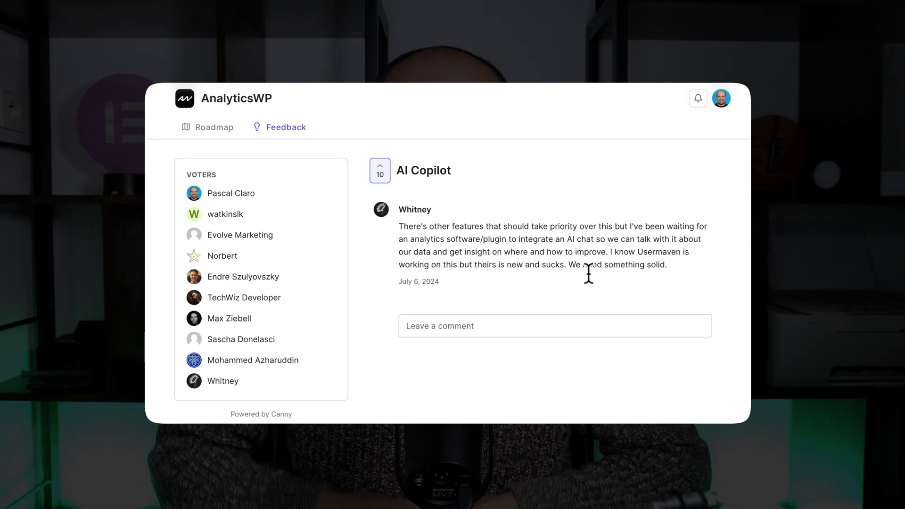